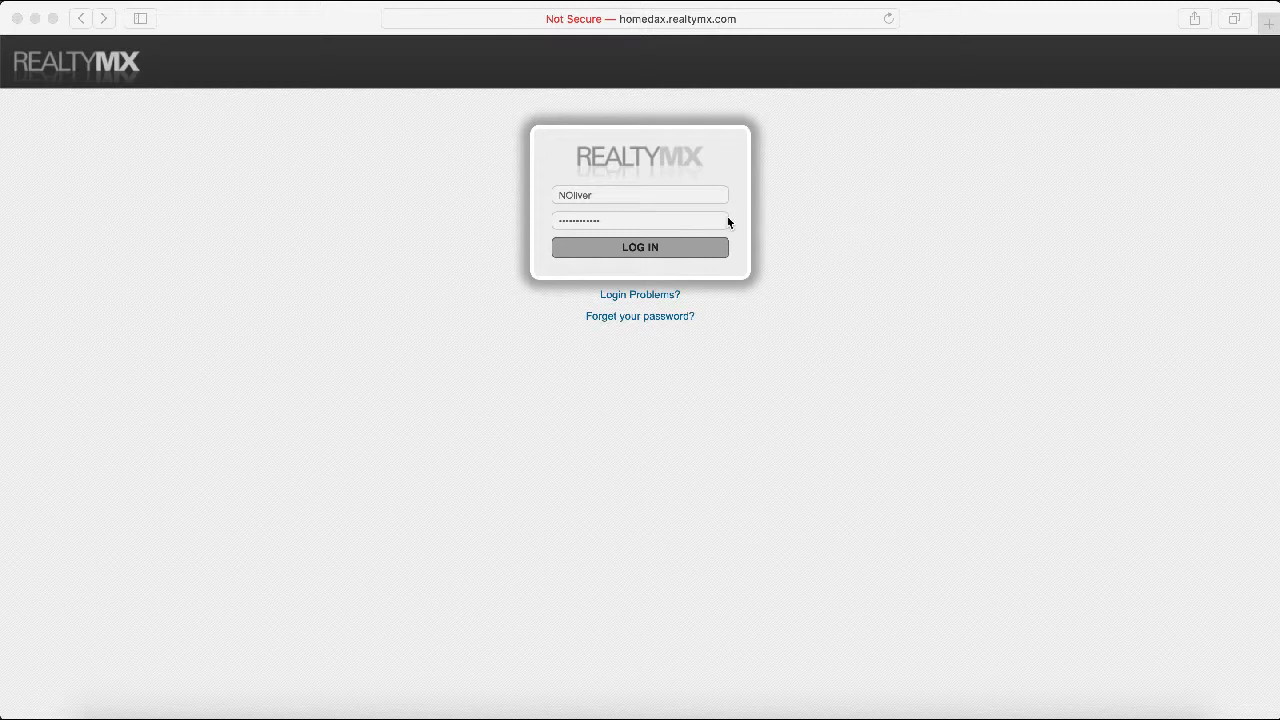
Sign in to the RealtyMX agent account and decline Safari's offer to save the password
left_click(670, 248)
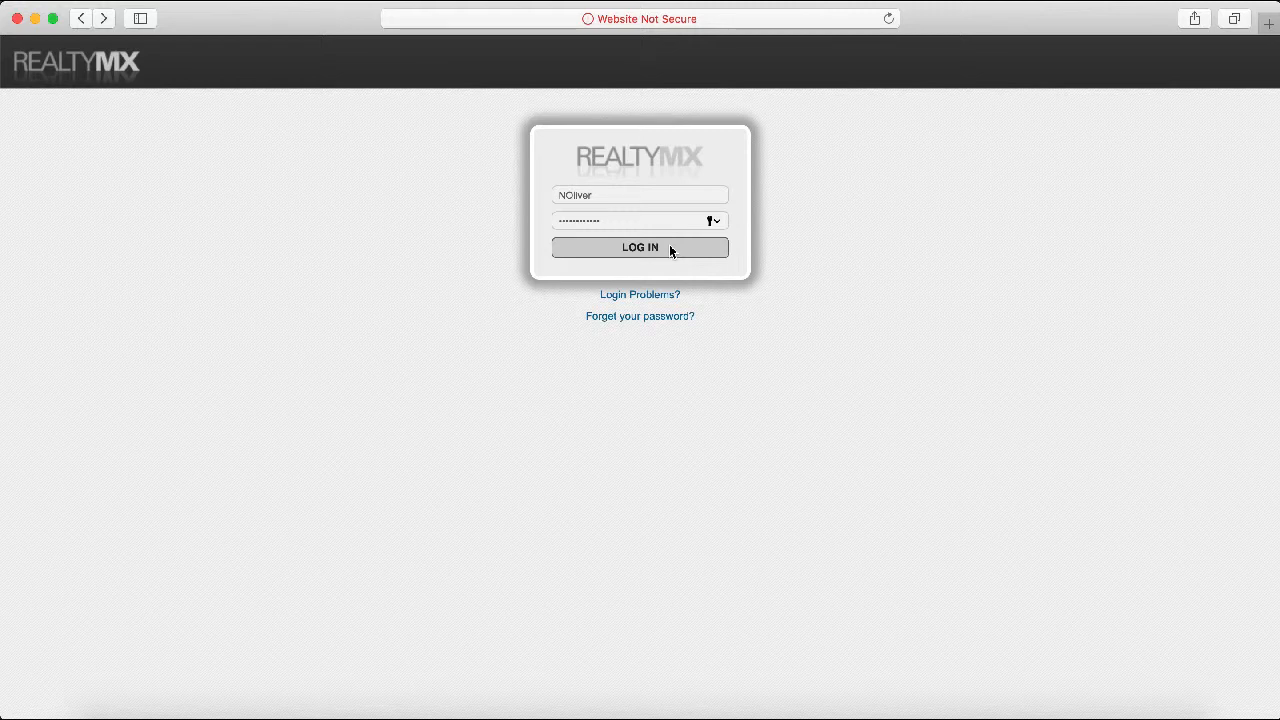
left_click(638, 252)
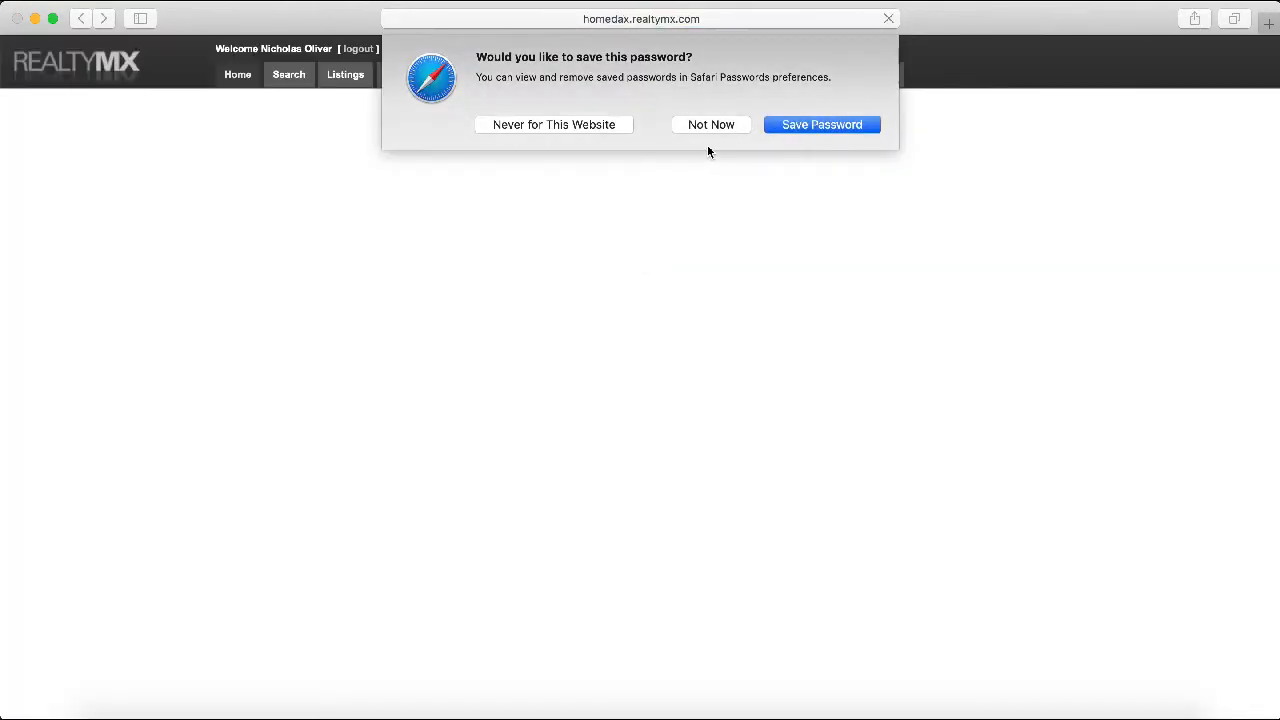
left_click(711, 124)
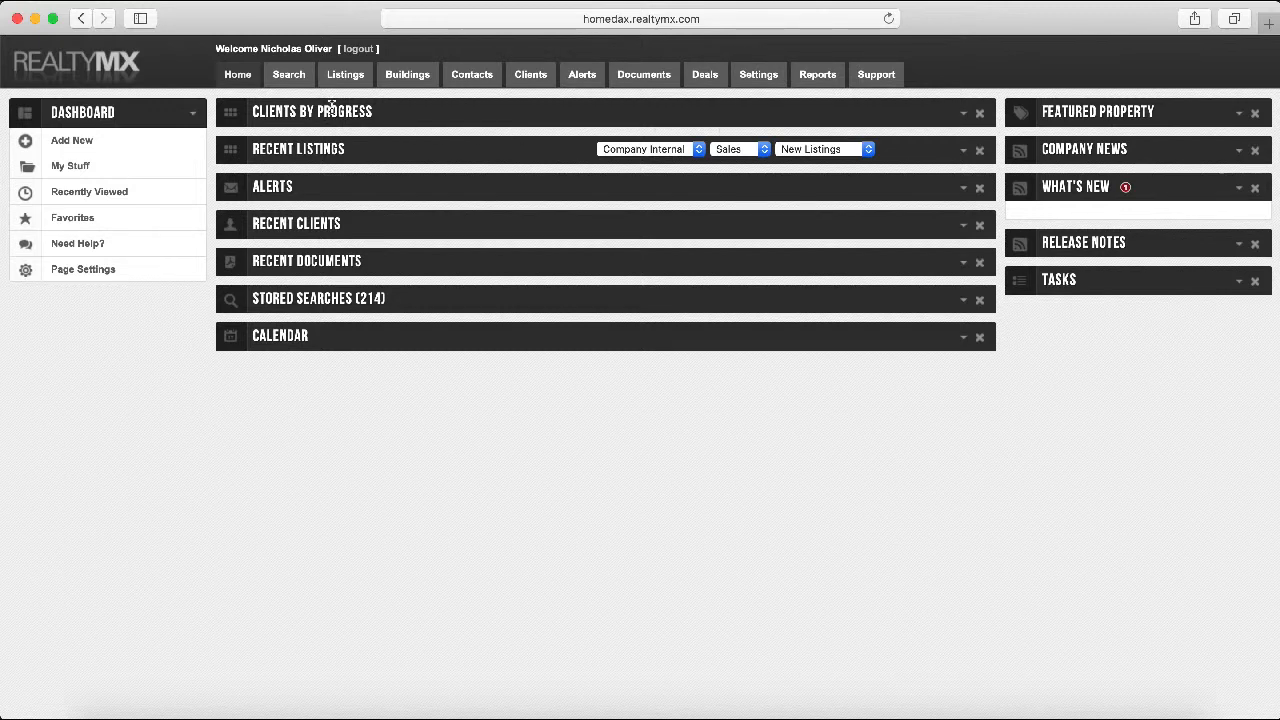
Go to the Search page to bring up the listing search form
left_click(288, 78)
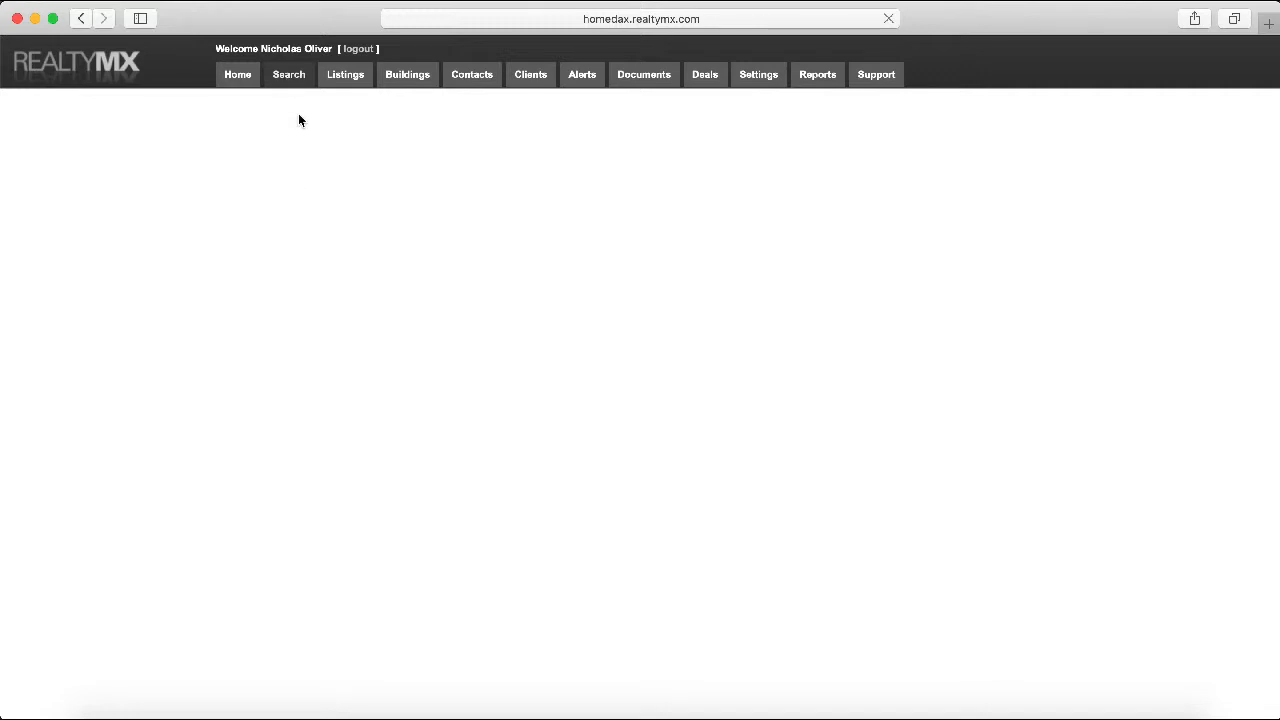
left_click(303, 77)
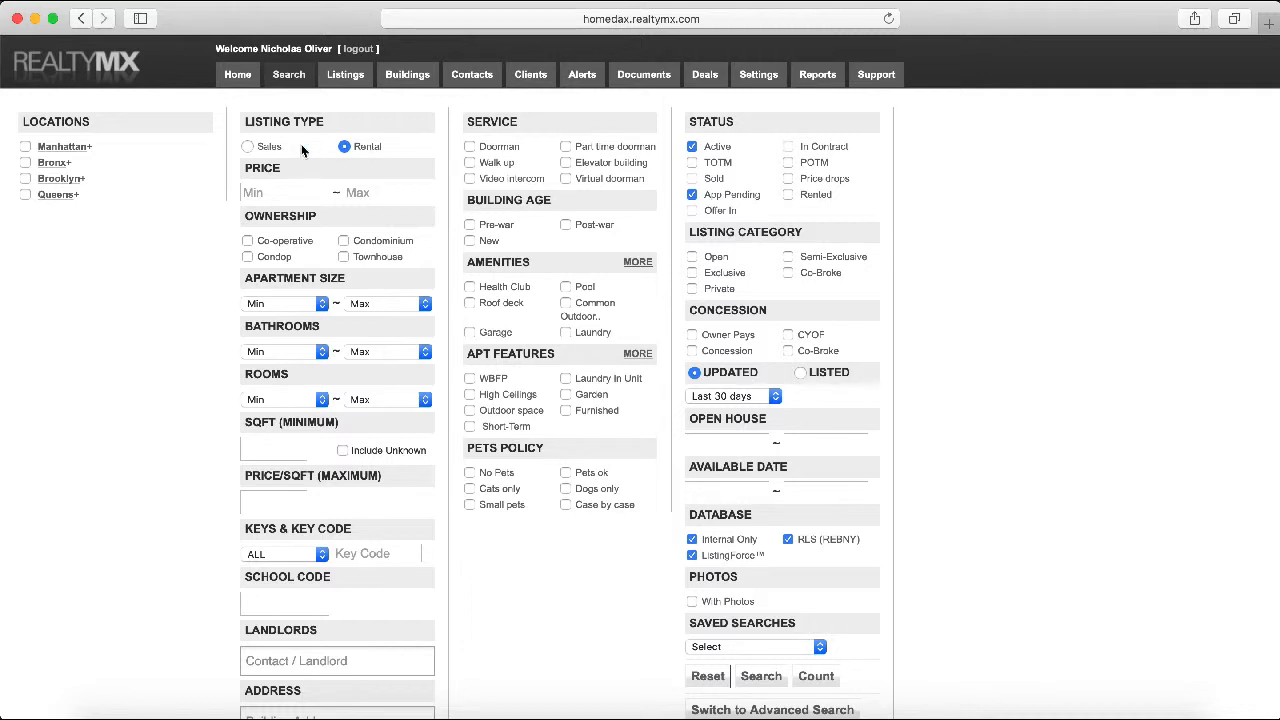
Set the search to Sales with only Active status, then bring up the Word criteria notes
left_click(248, 148)
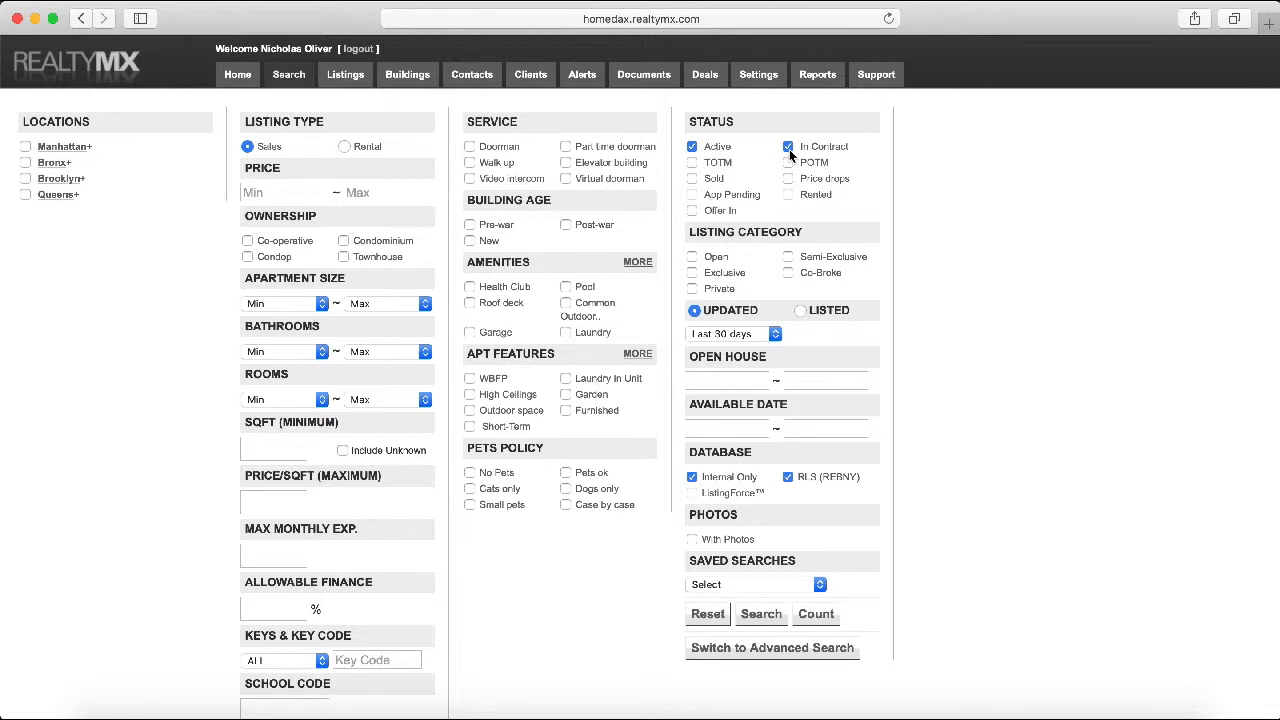
left_click(788, 147)
left_click(440, 702)
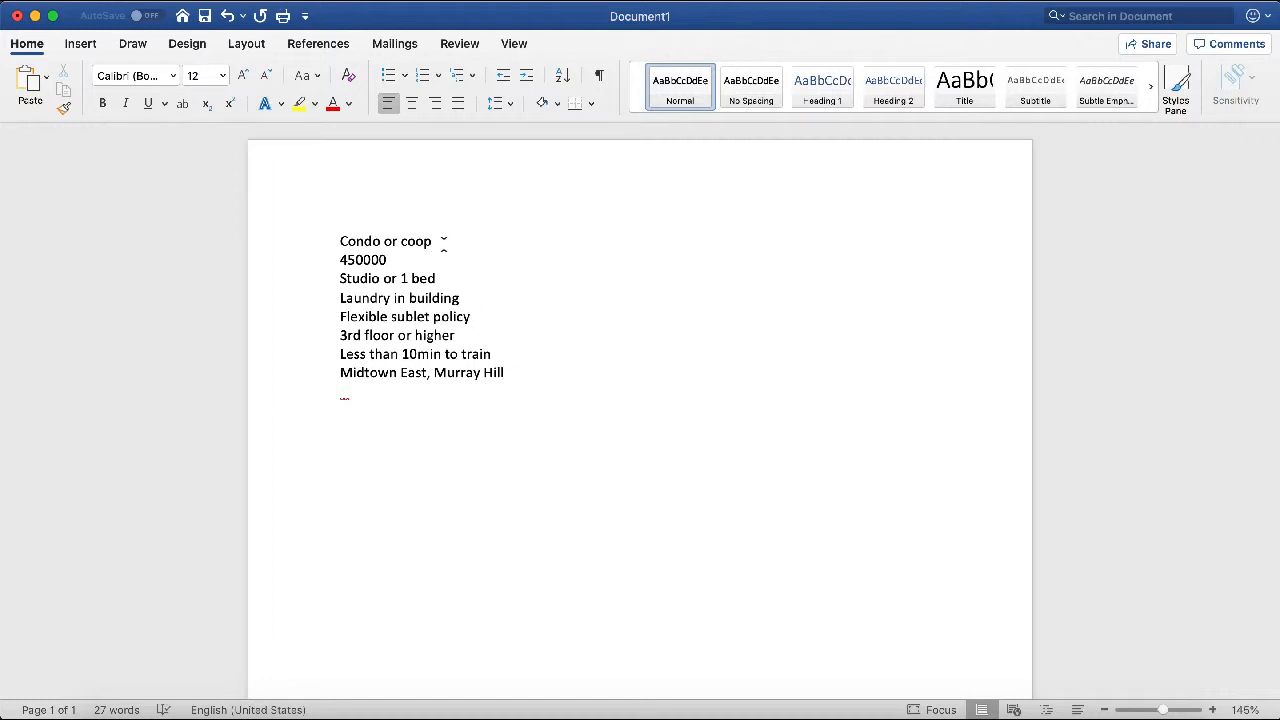
Check Co-operative, Condominium and Condop under Ownership, matching the 'Condo or coop' requirement in the notes
left_click_drag(443, 243, 324, 246)
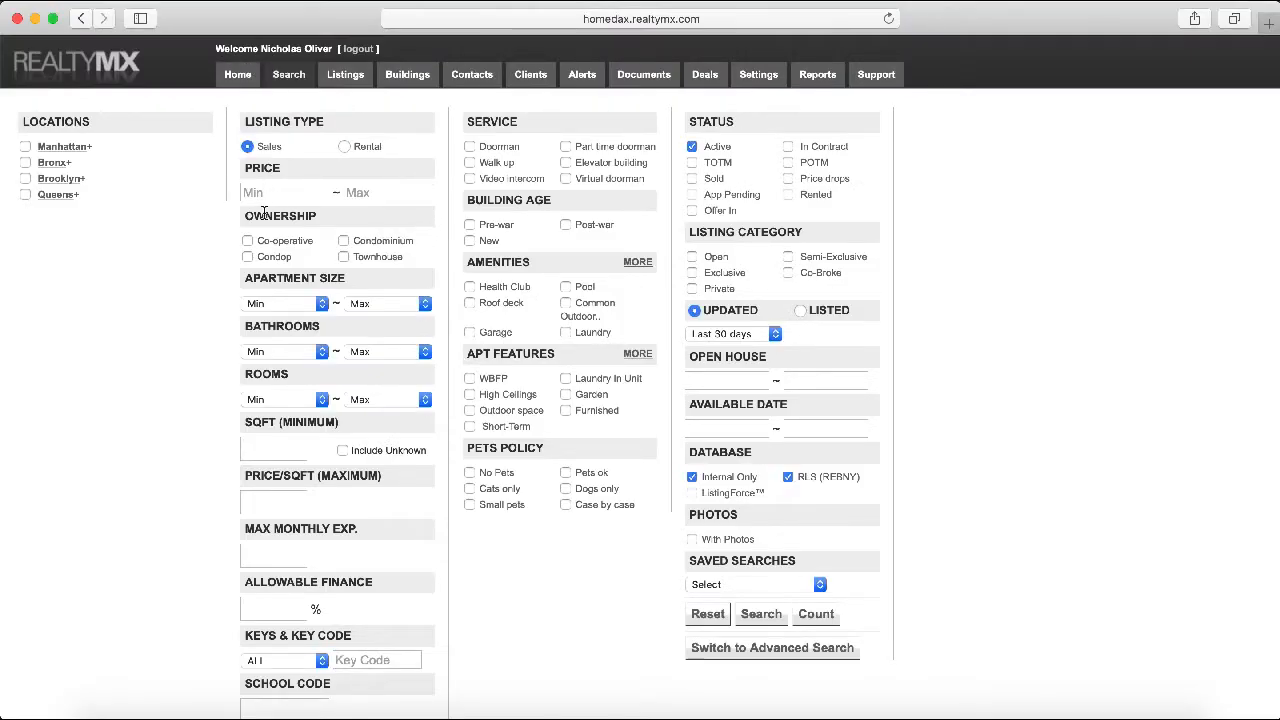
left_click_drag(243, 216, 310, 216)
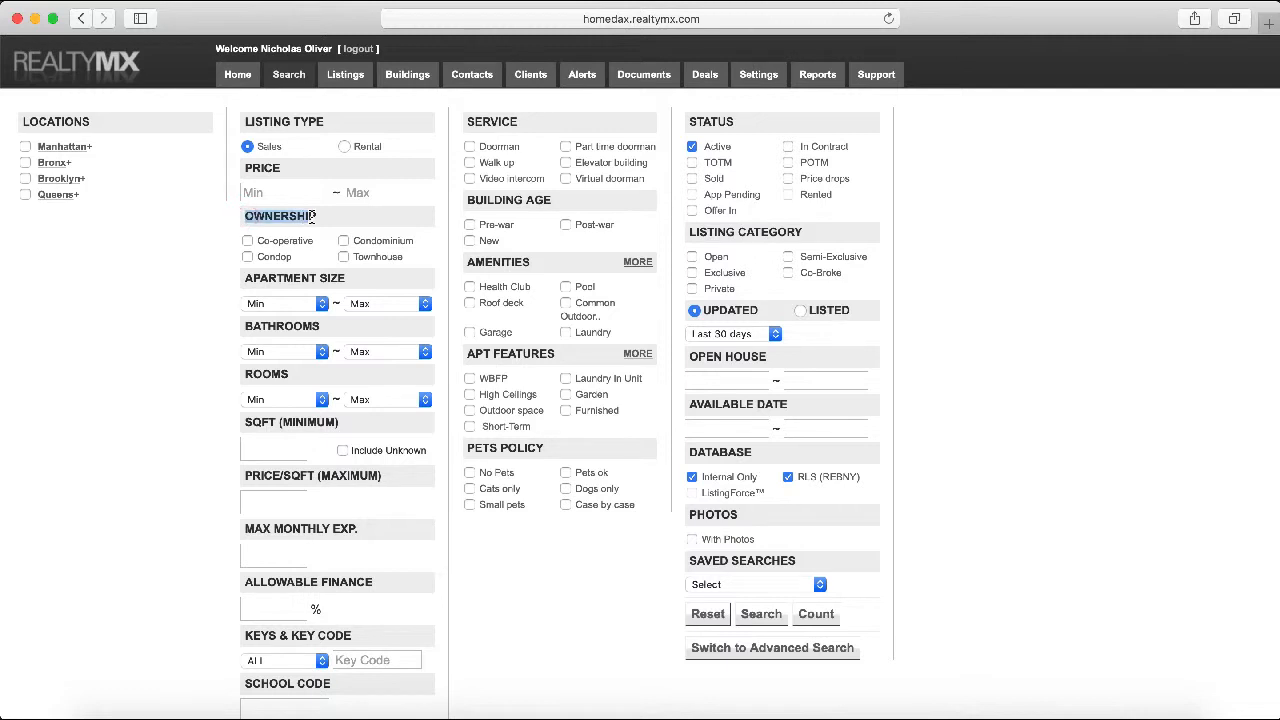
left_click(247, 241)
left_click(344, 241)
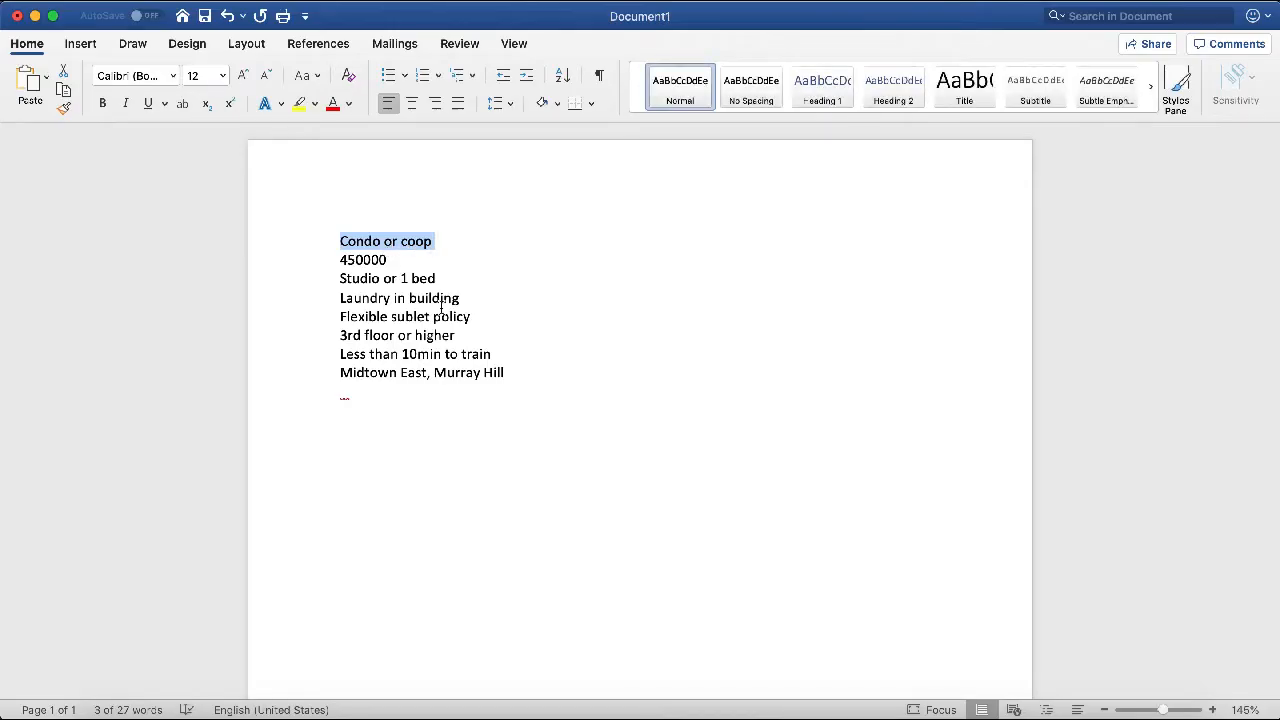
left_click(441, 310)
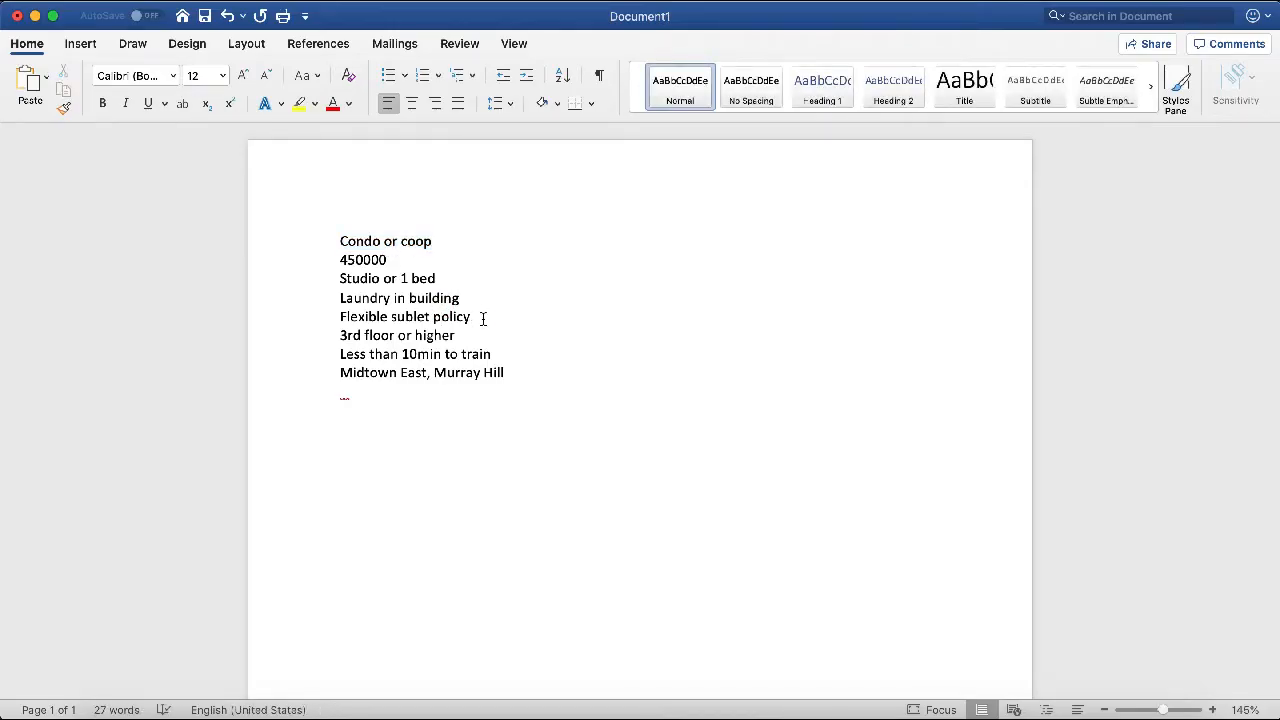
left_click(306, 320)
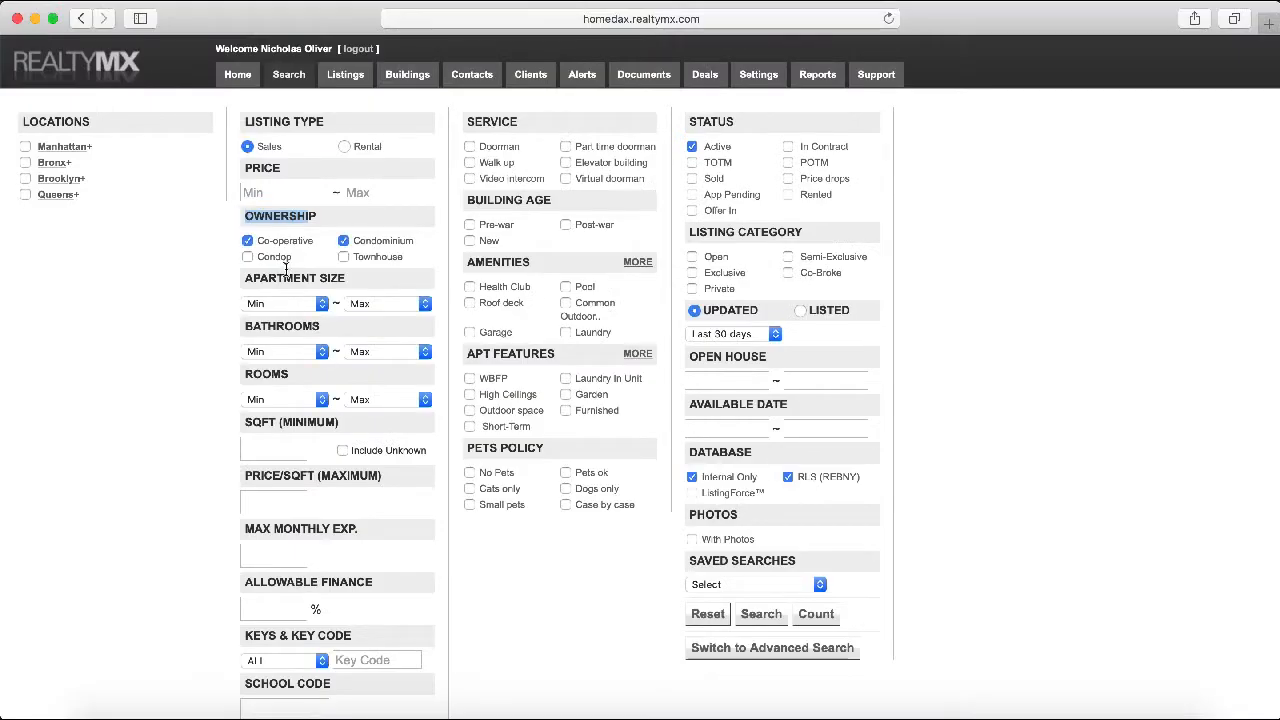
left_click(248, 257)
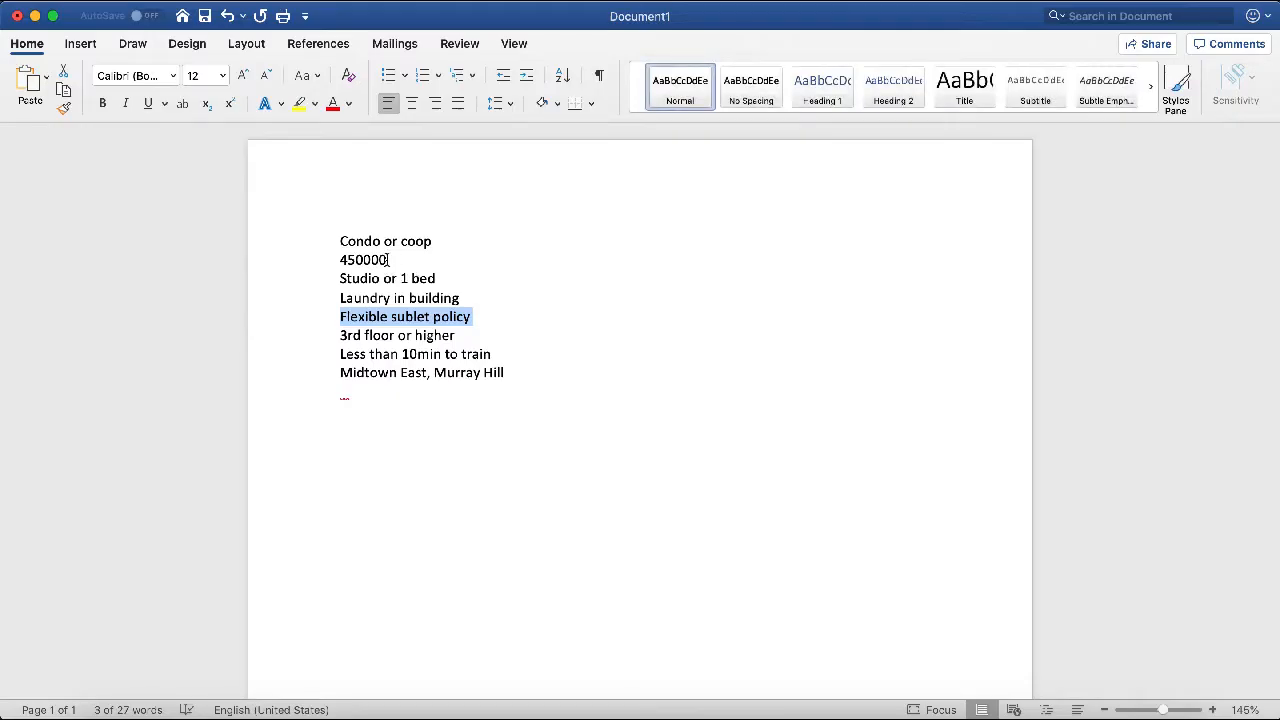
left_click(393, 260)
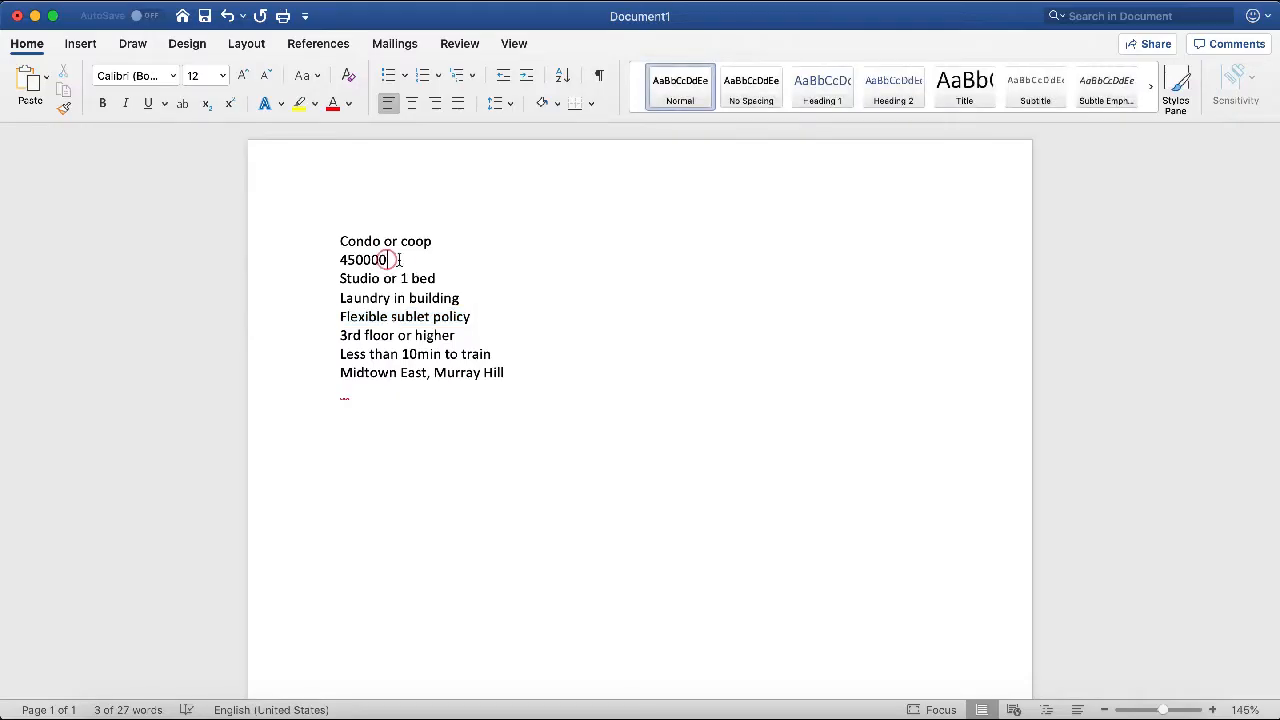
left_click_drag(398, 260, 252, 261)
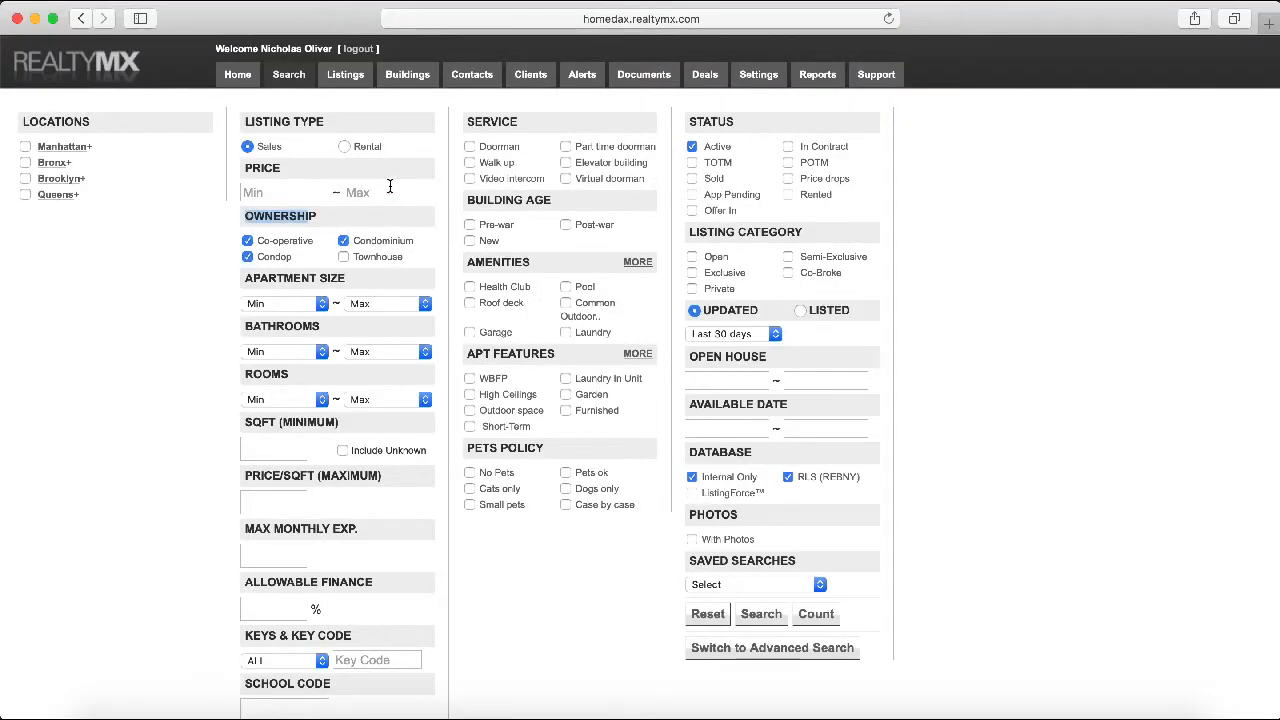
Set the maximum price to 450000, checking the budget and size lines in the Word notes
left_click(390, 189)
type("4500000")
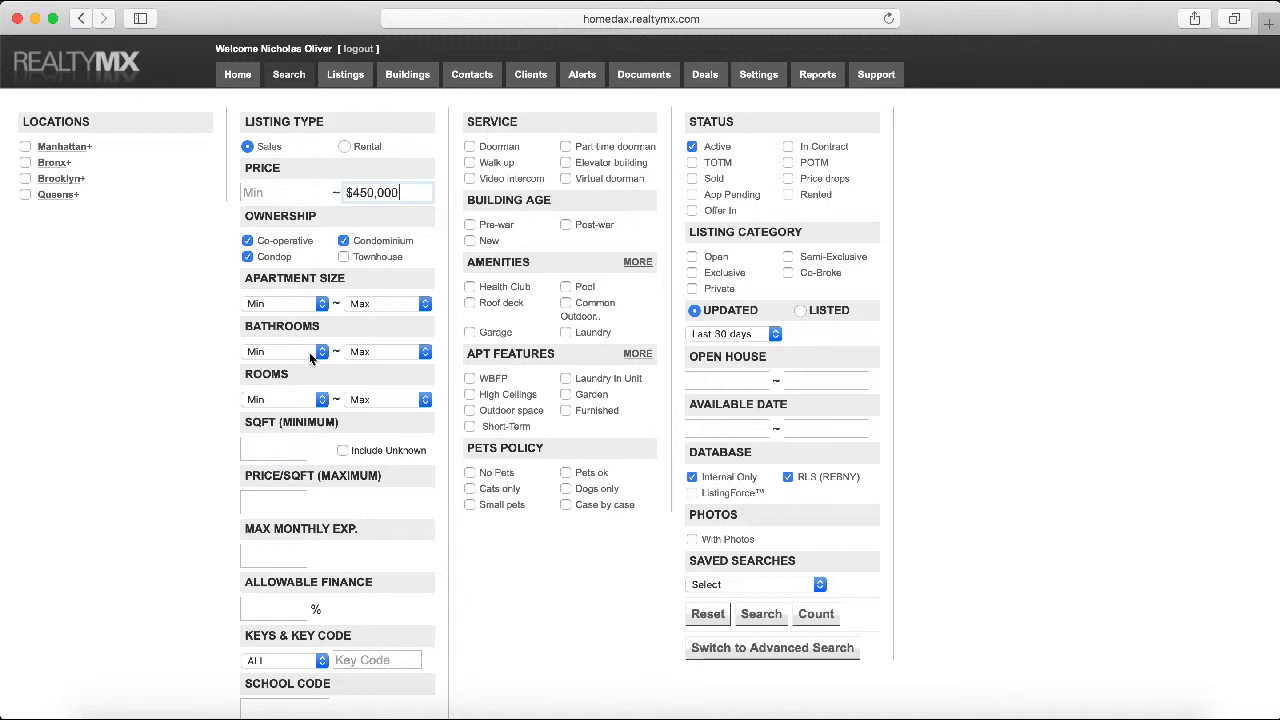
left_click(312, 303)
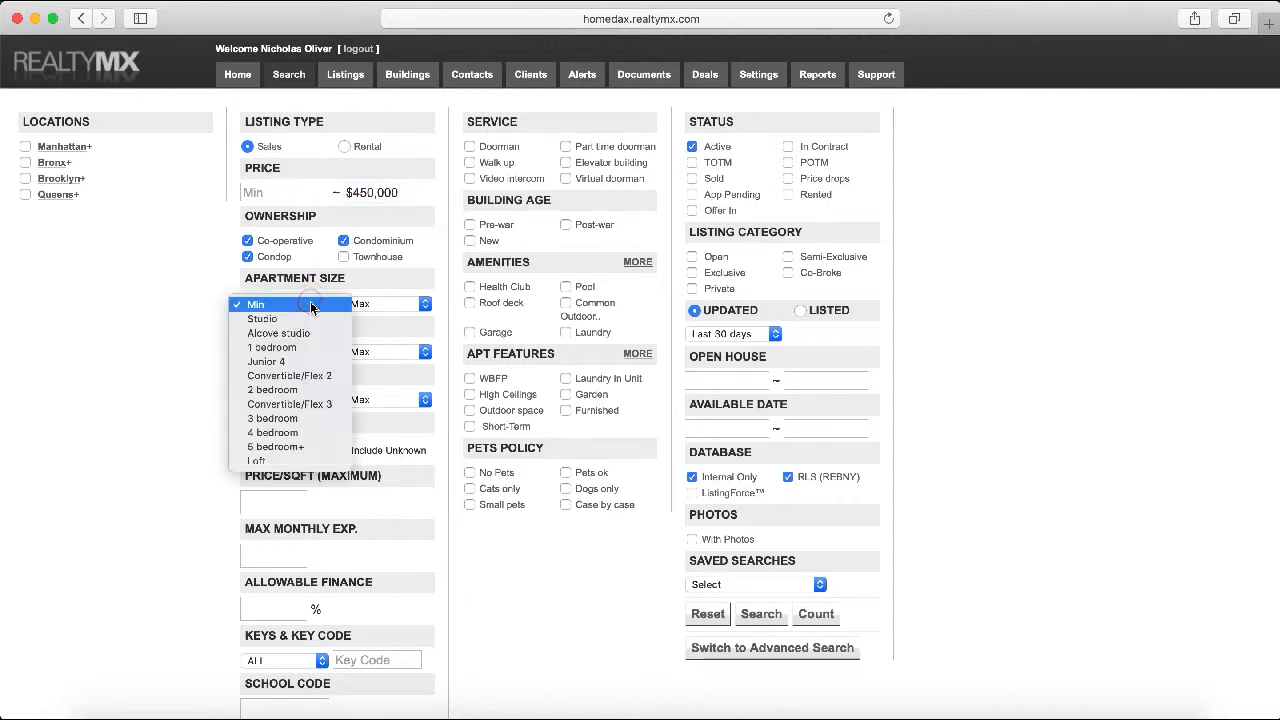
left_click(214, 289)
key("super+Tab")
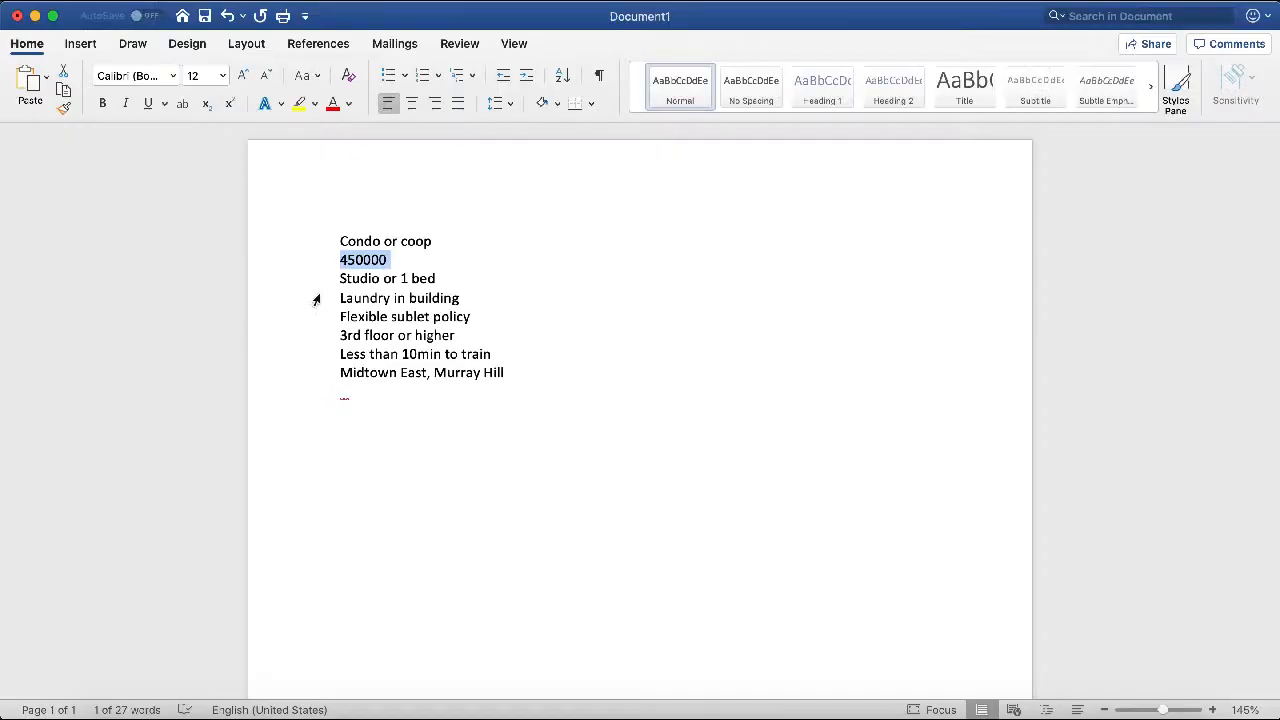
left_click_drag(443, 277, 291, 274)
left_click(421, 286)
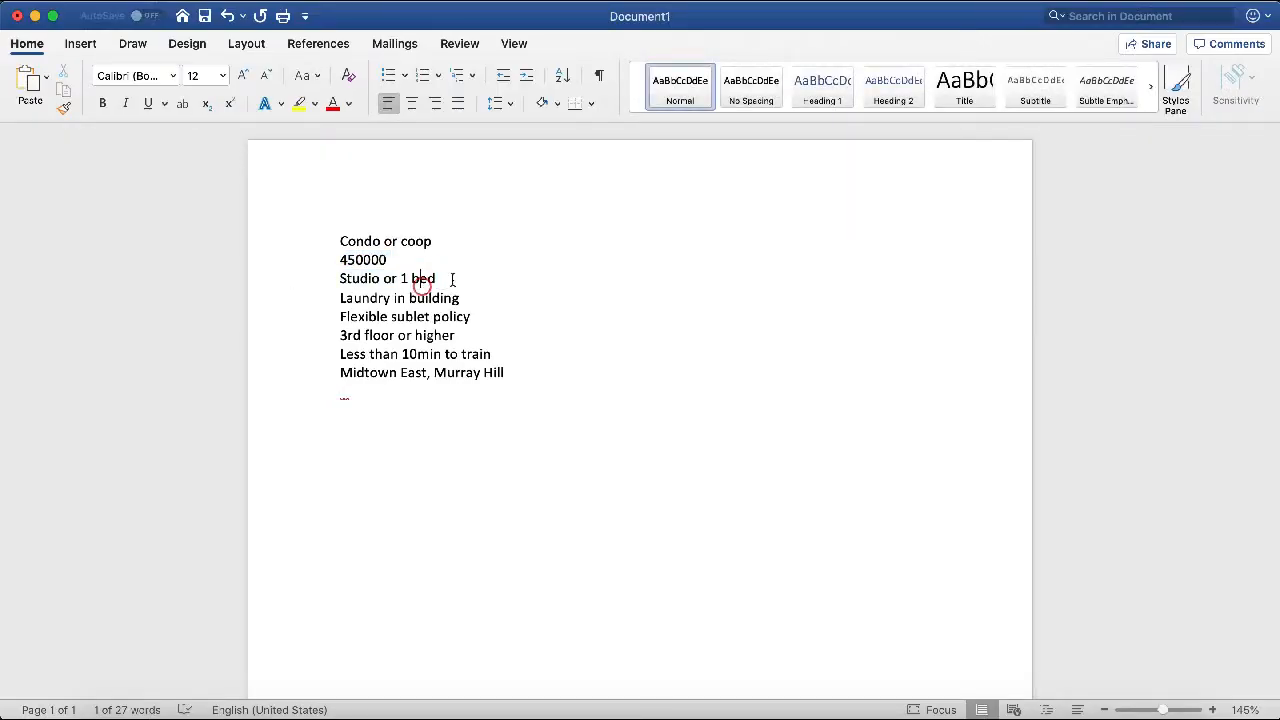
left_click(452, 279)
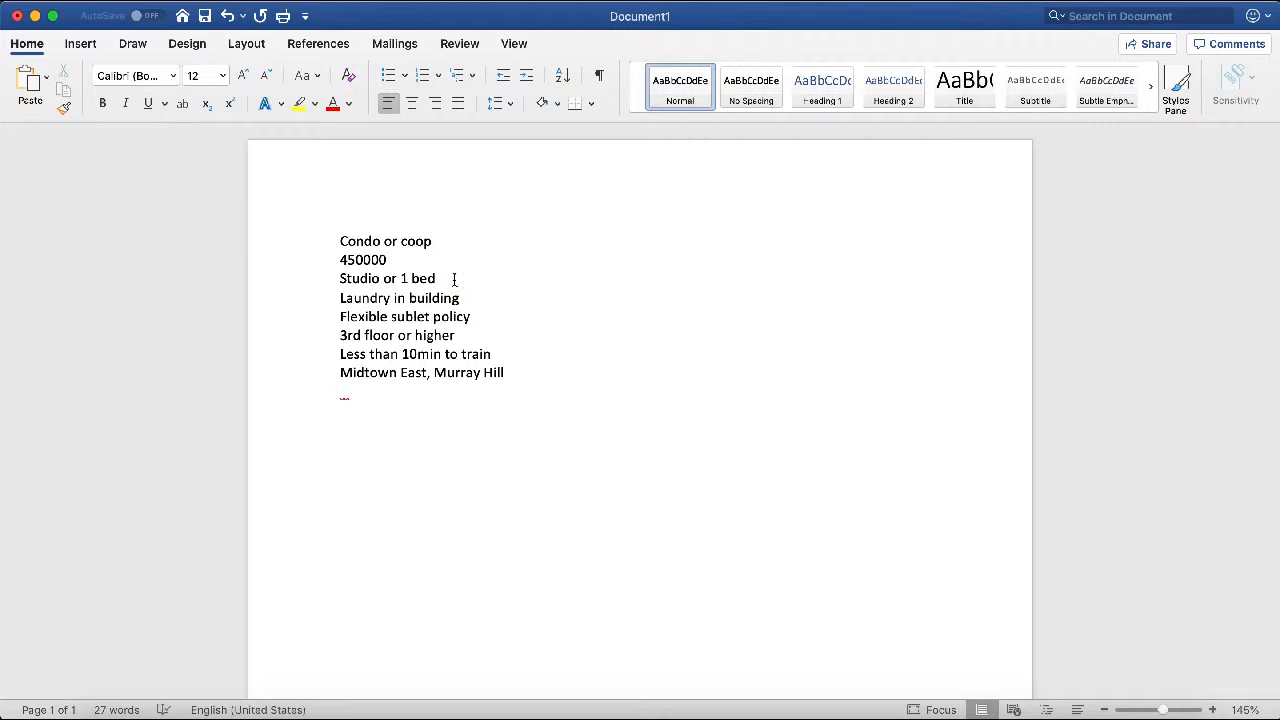
left_click_drag(377, 260, 236, 263)
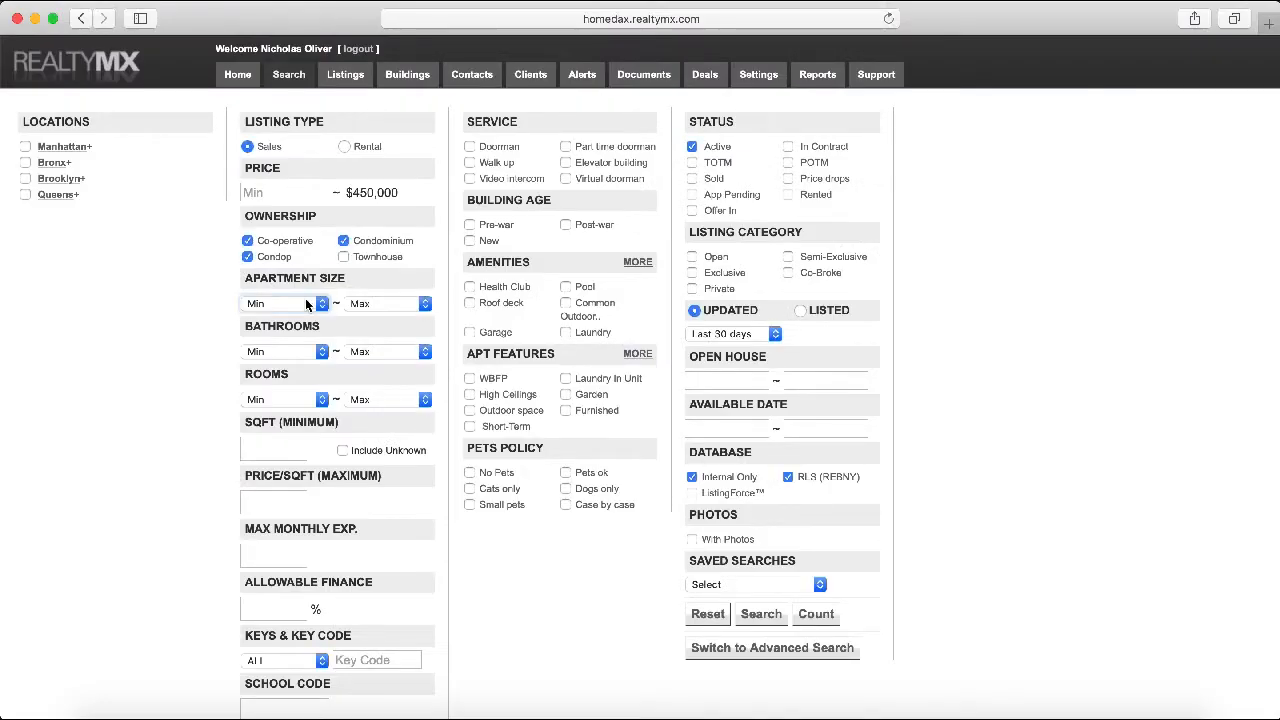
Set the apartment size range from Studio to 5 bedroom+, then return to the notes
left_click(300, 303)
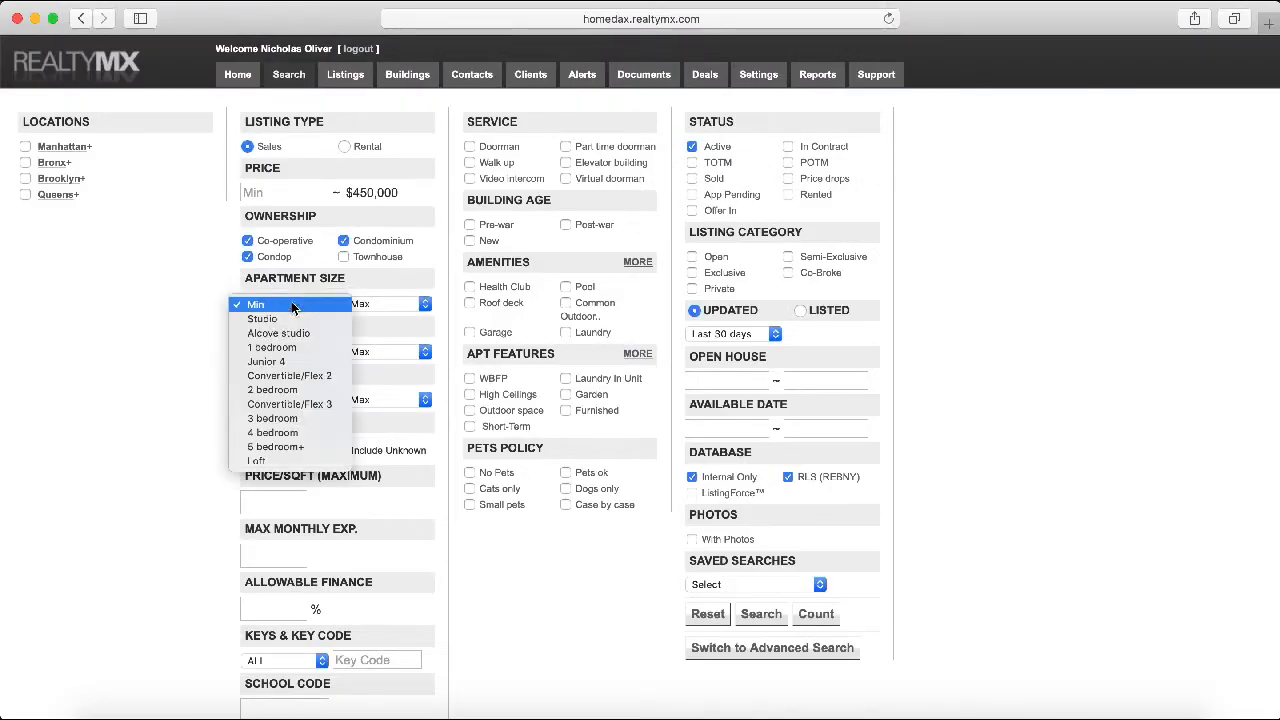
left_click(296, 318)
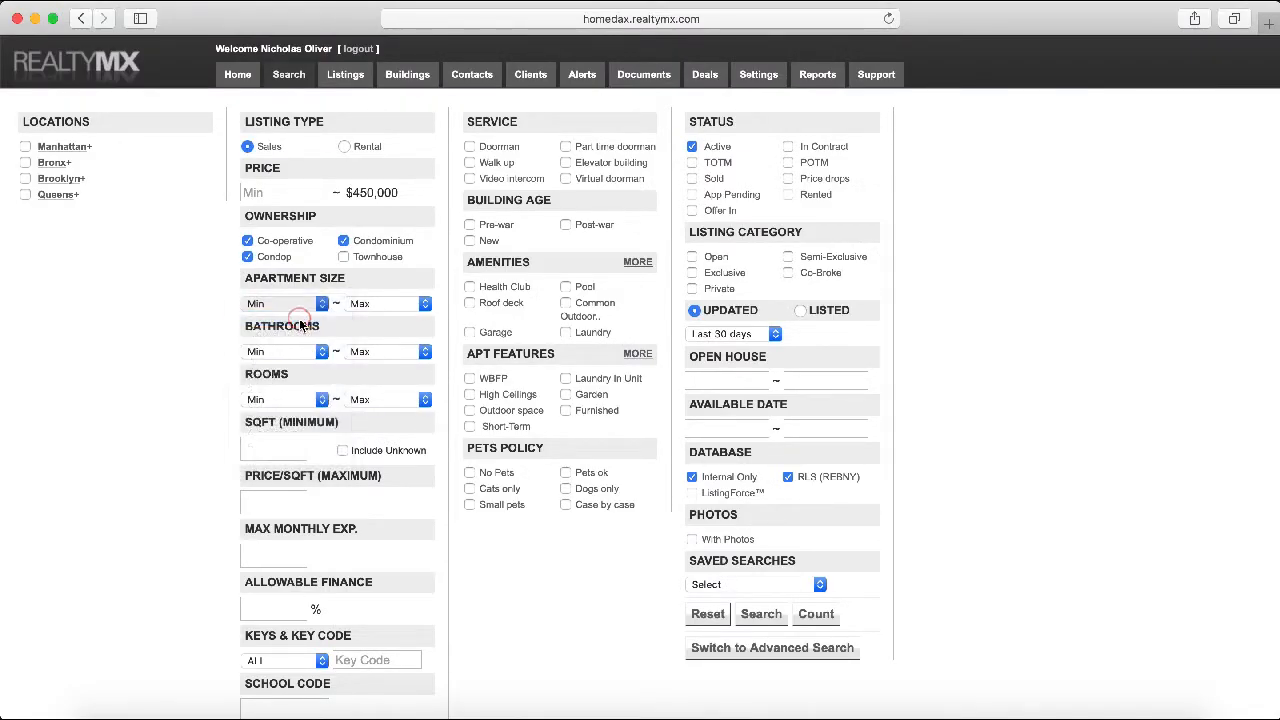
left_click(382, 308)
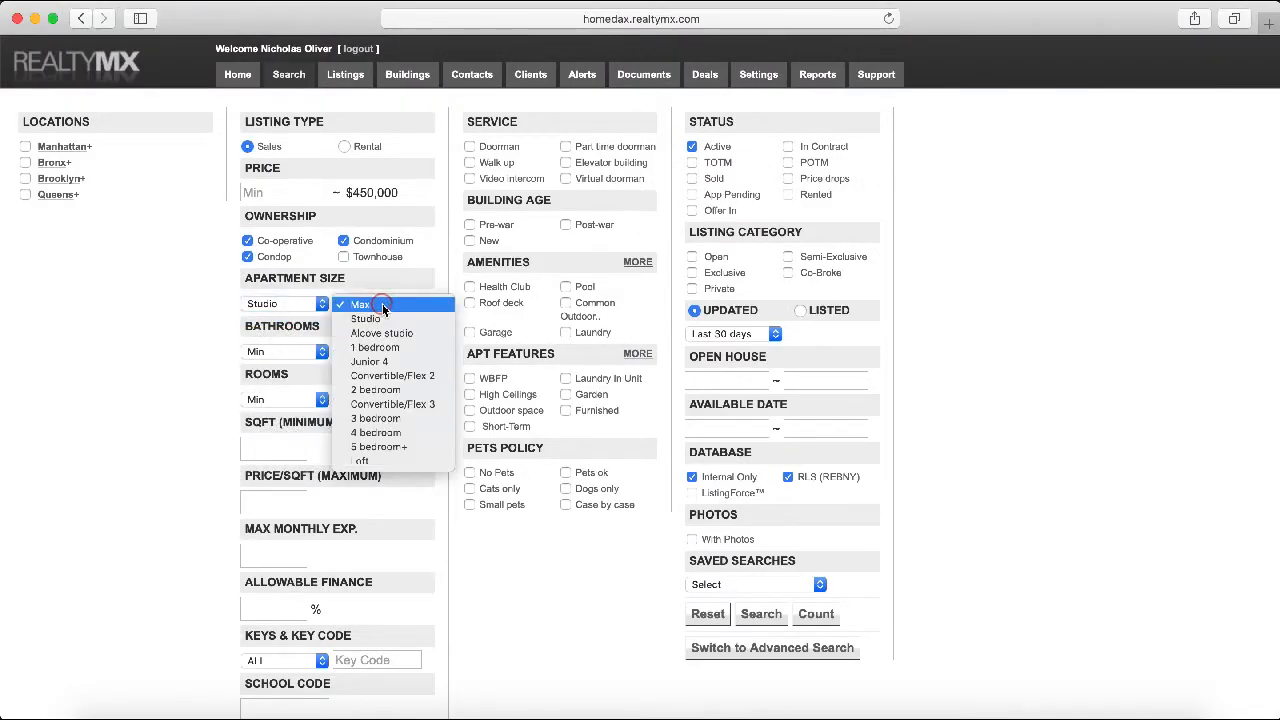
left_click(414, 447)
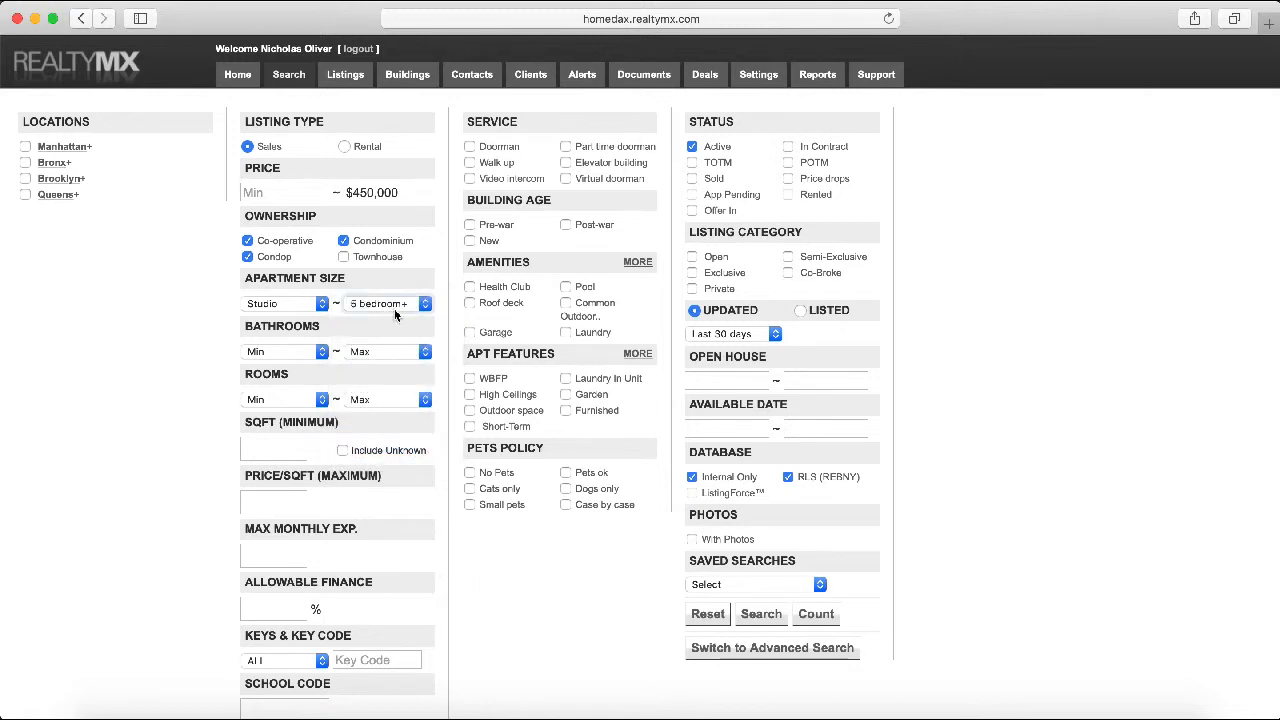
left_click(400, 304)
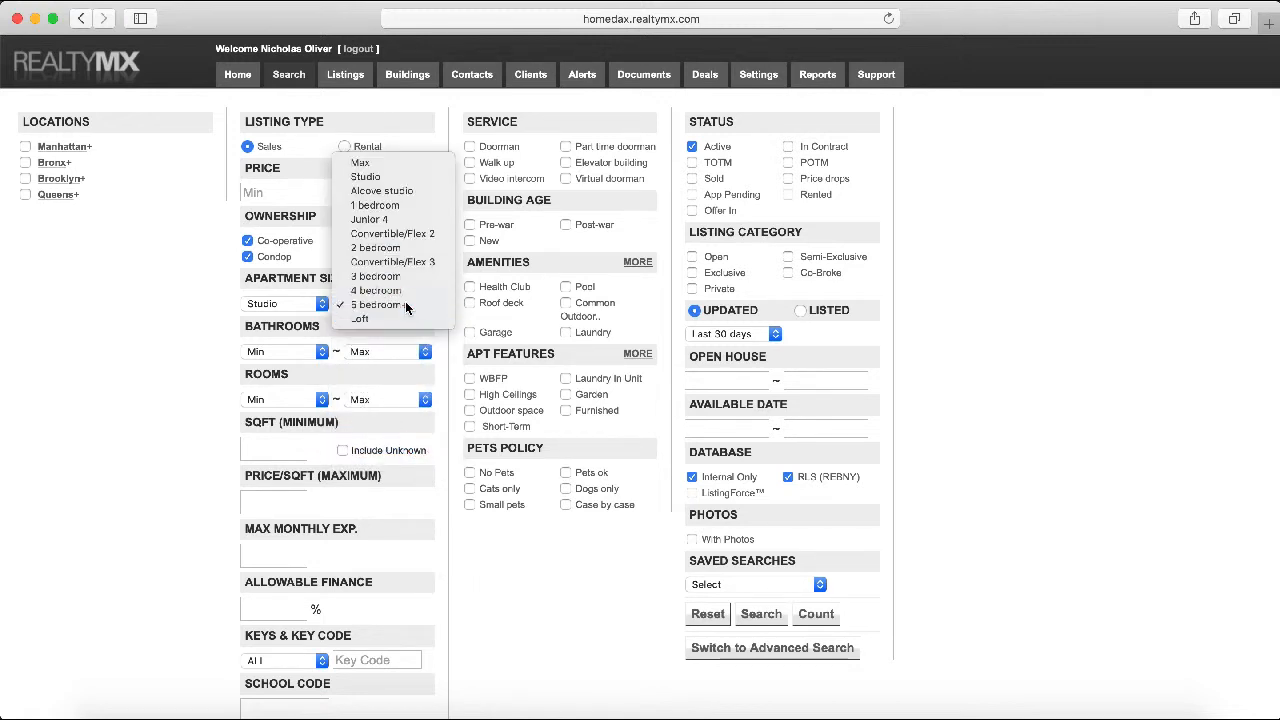
left_click(405, 307)
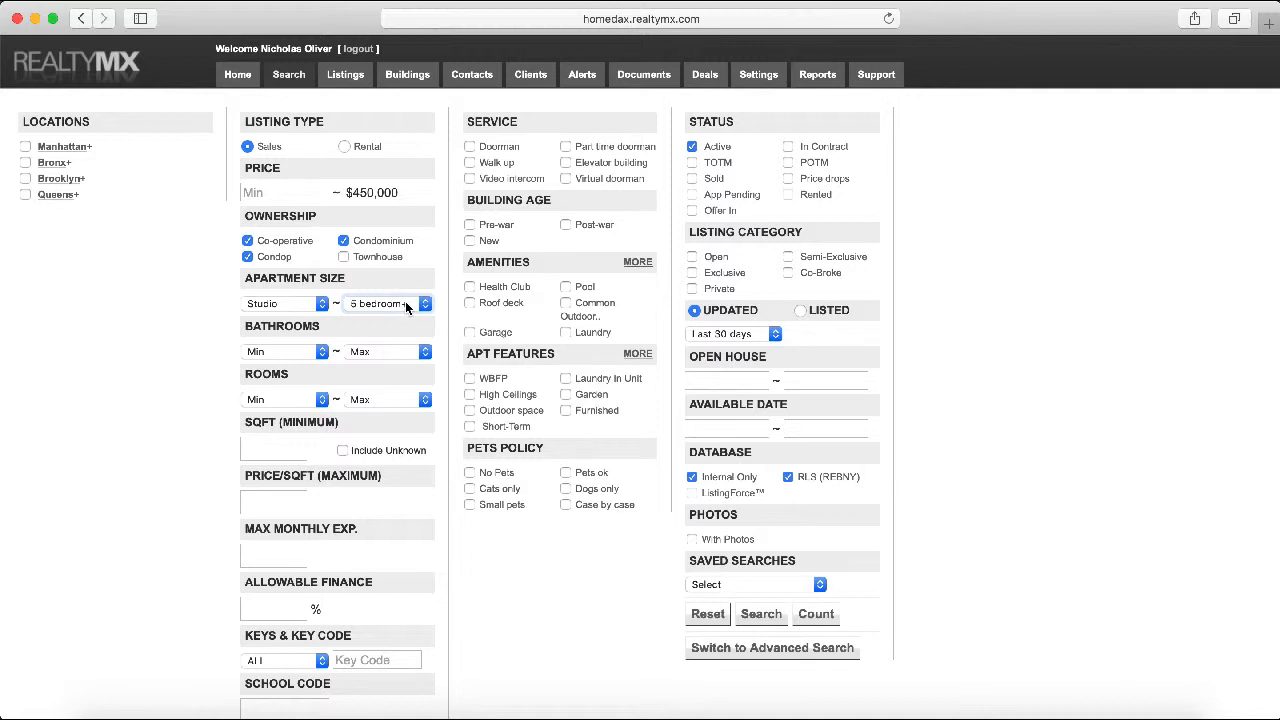
key("super+Tab")
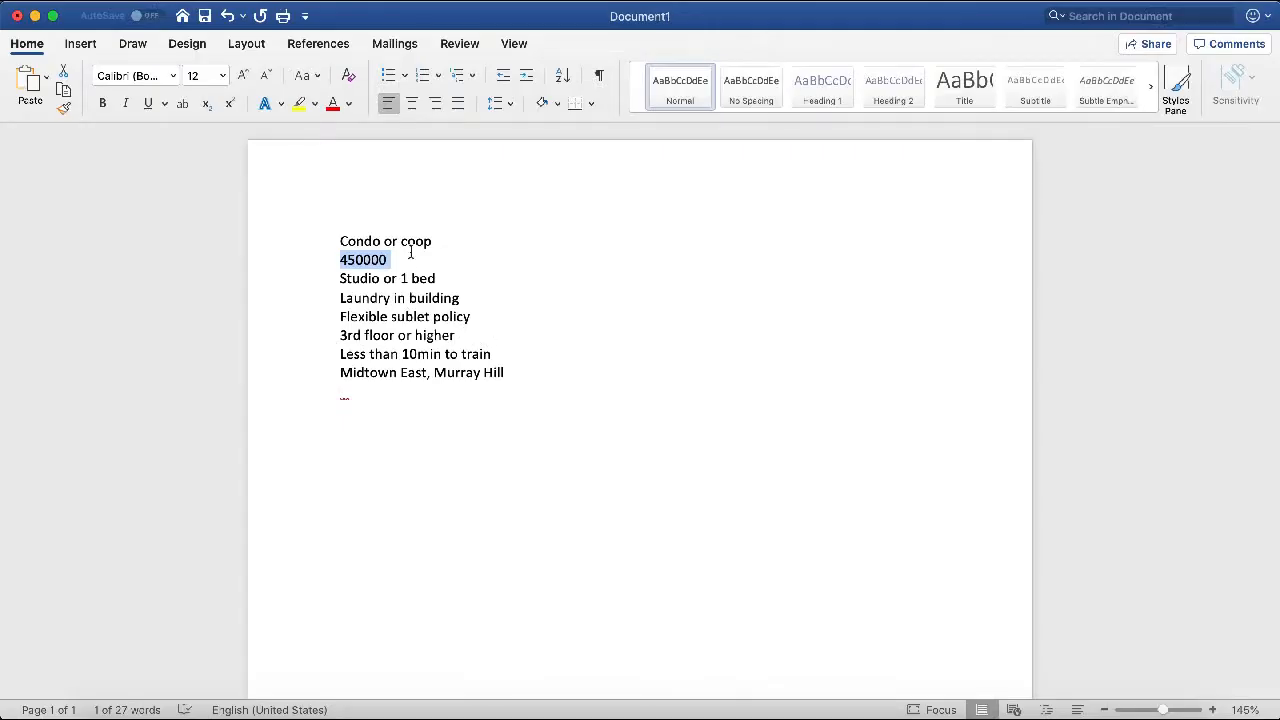
Limit the Manhattan locations to Midtown East and Murray Hill, per the notes' location lines
left_click(424, 268)
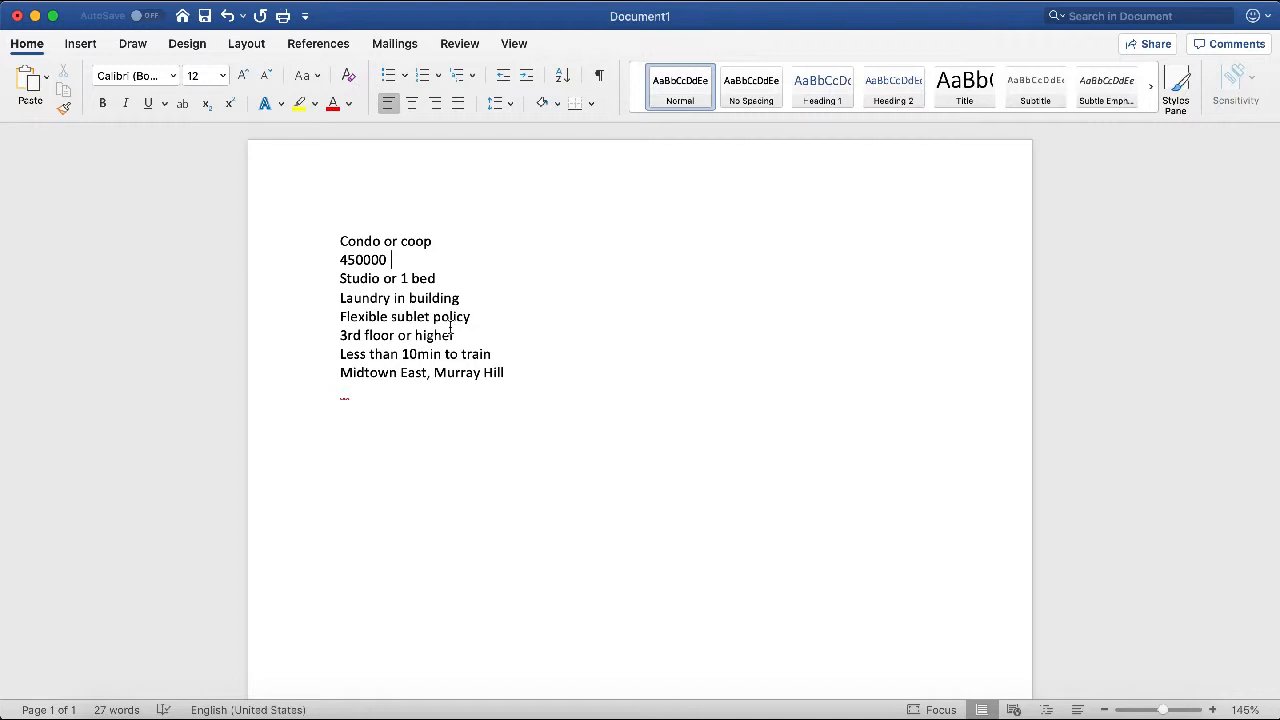
left_click_drag(520, 368, 342, 371)
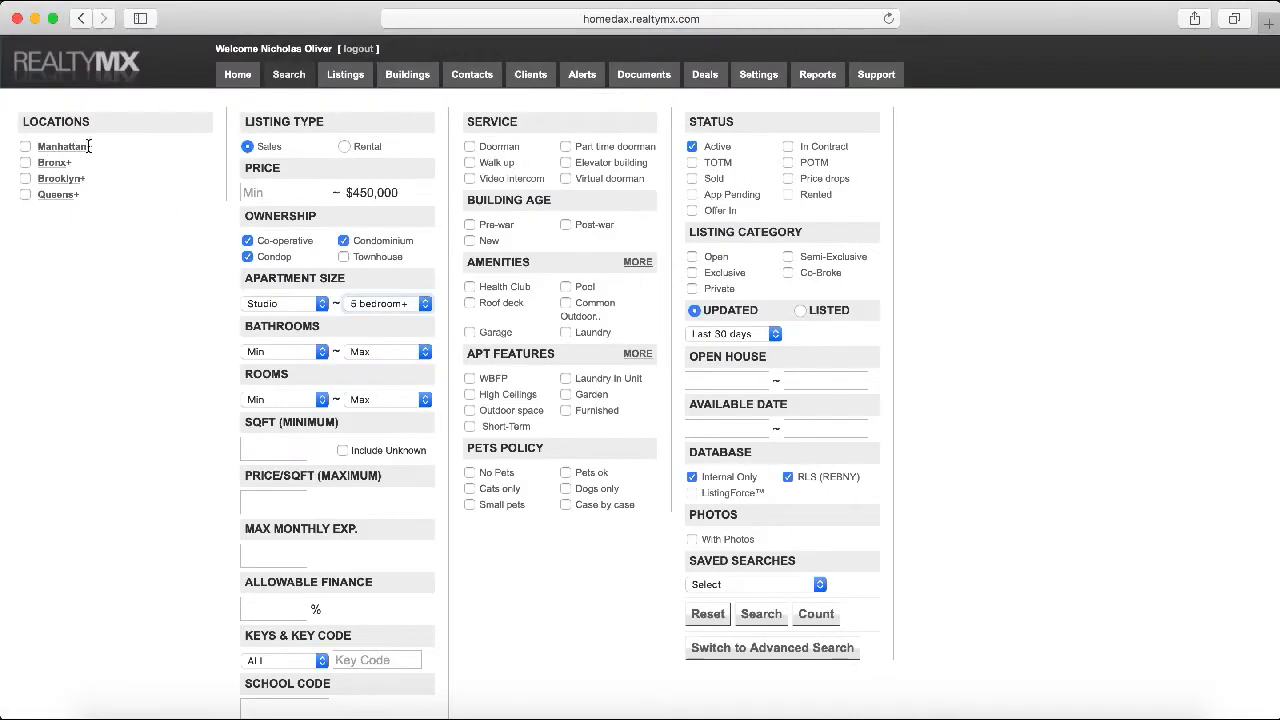
left_click(66, 148)
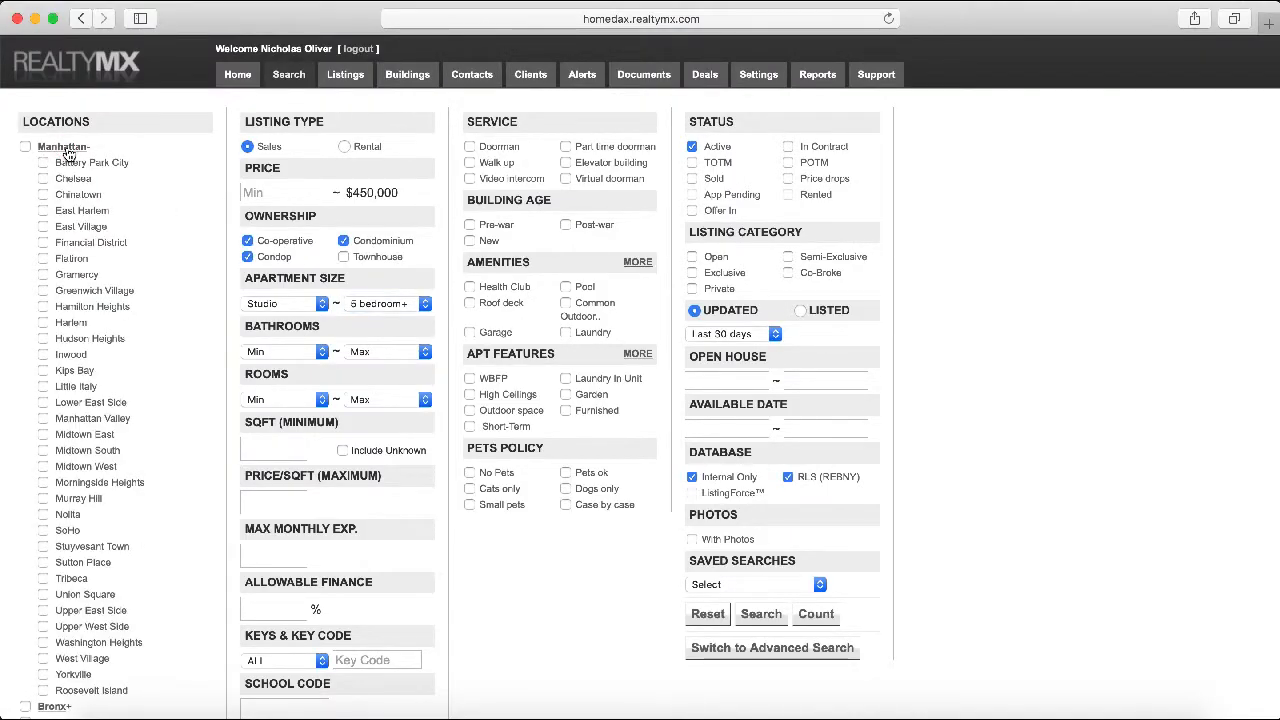
left_click(43, 499)
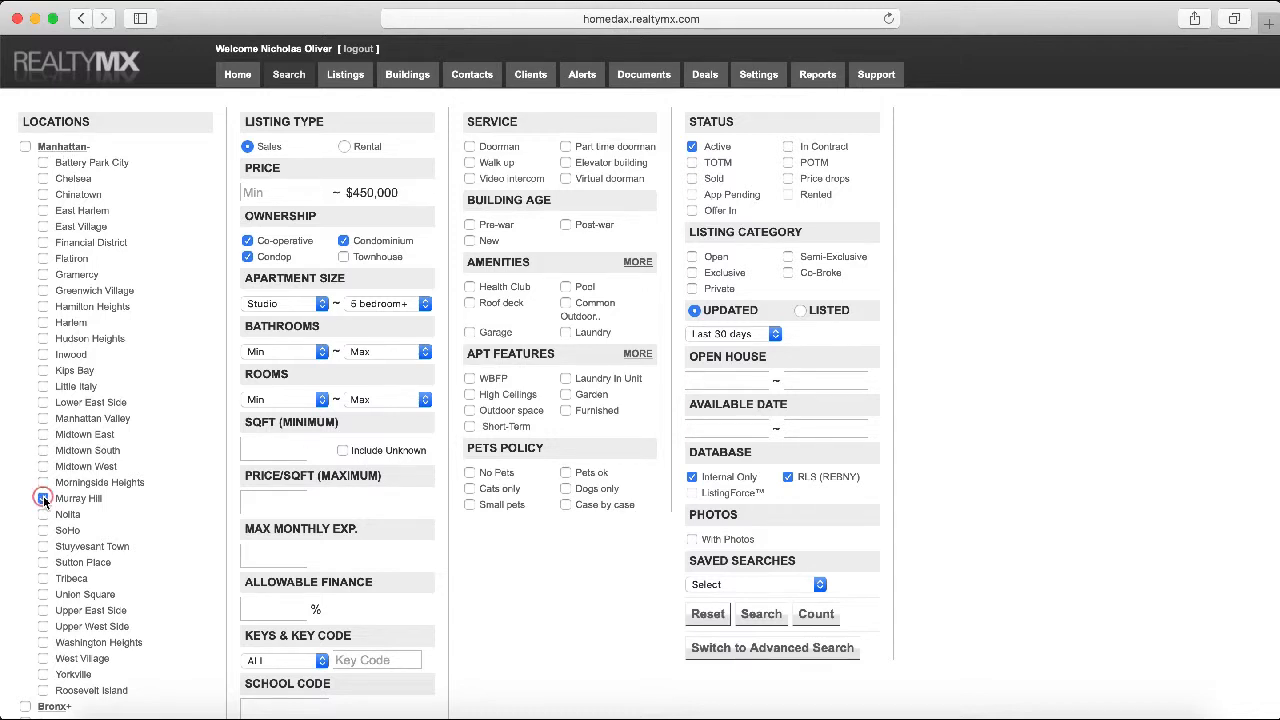
left_click(43, 435)
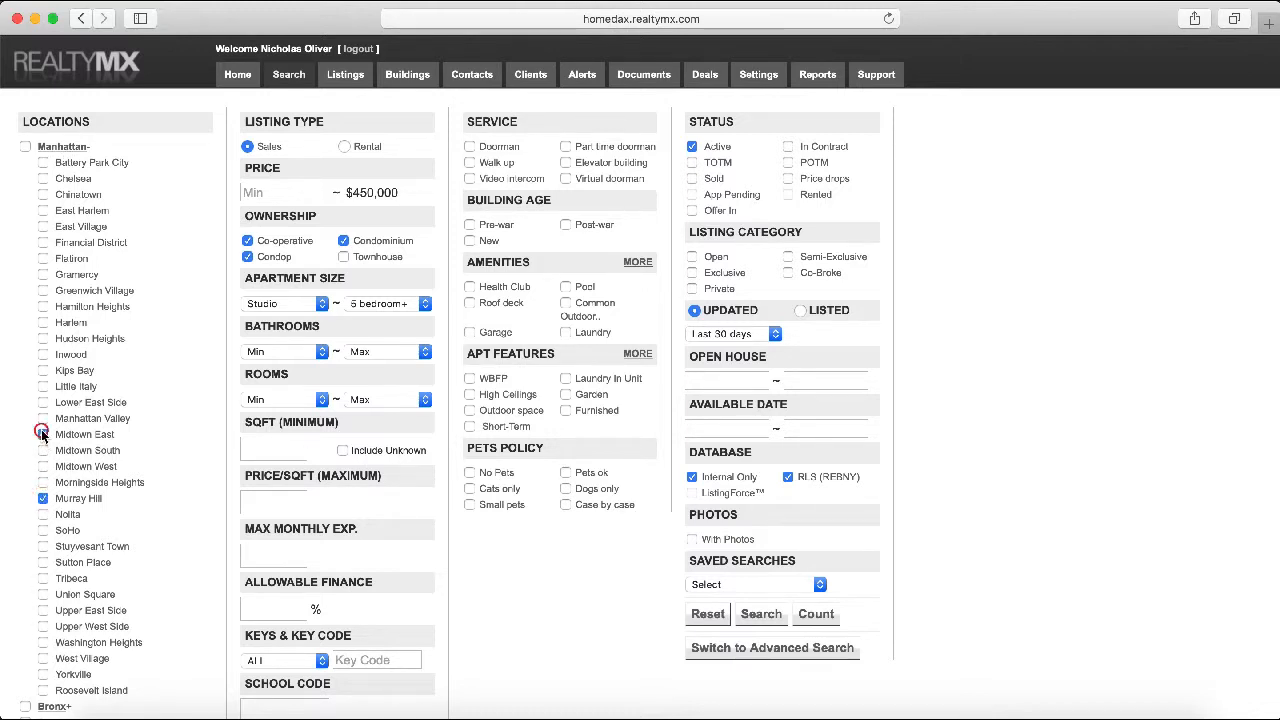
left_click(76, 148)
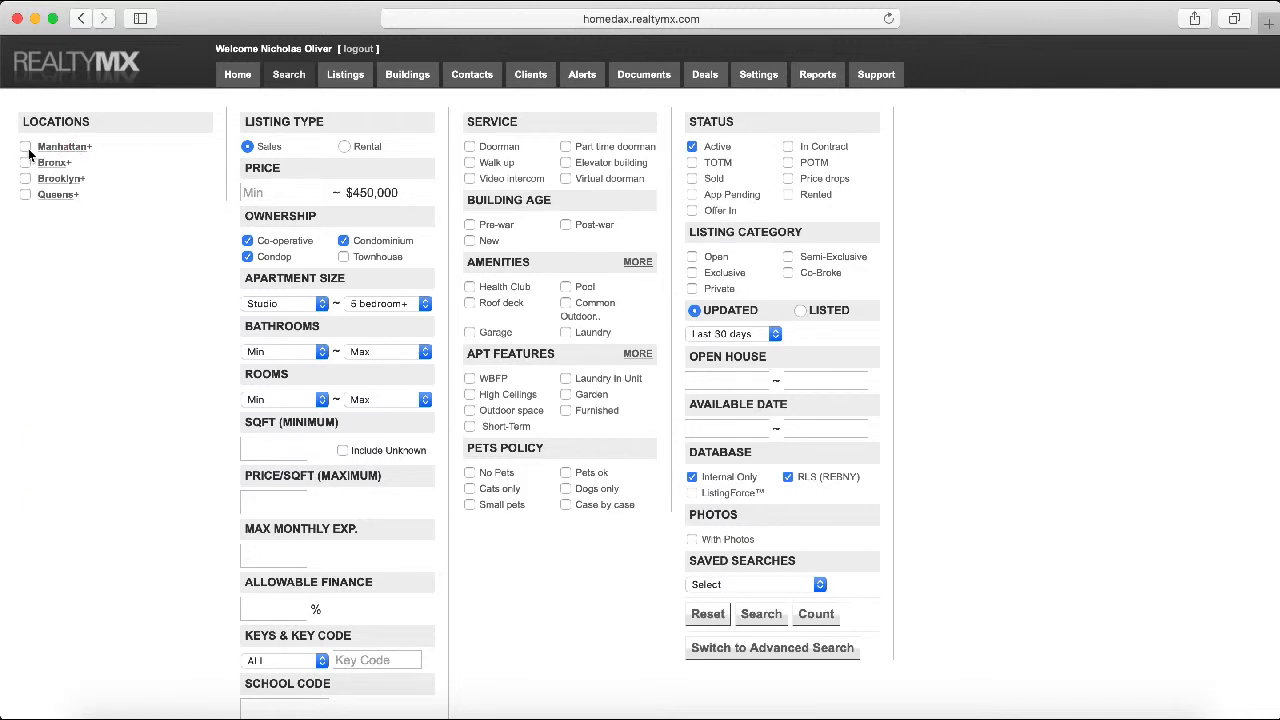
left_click(26, 148)
left_click(60, 150)
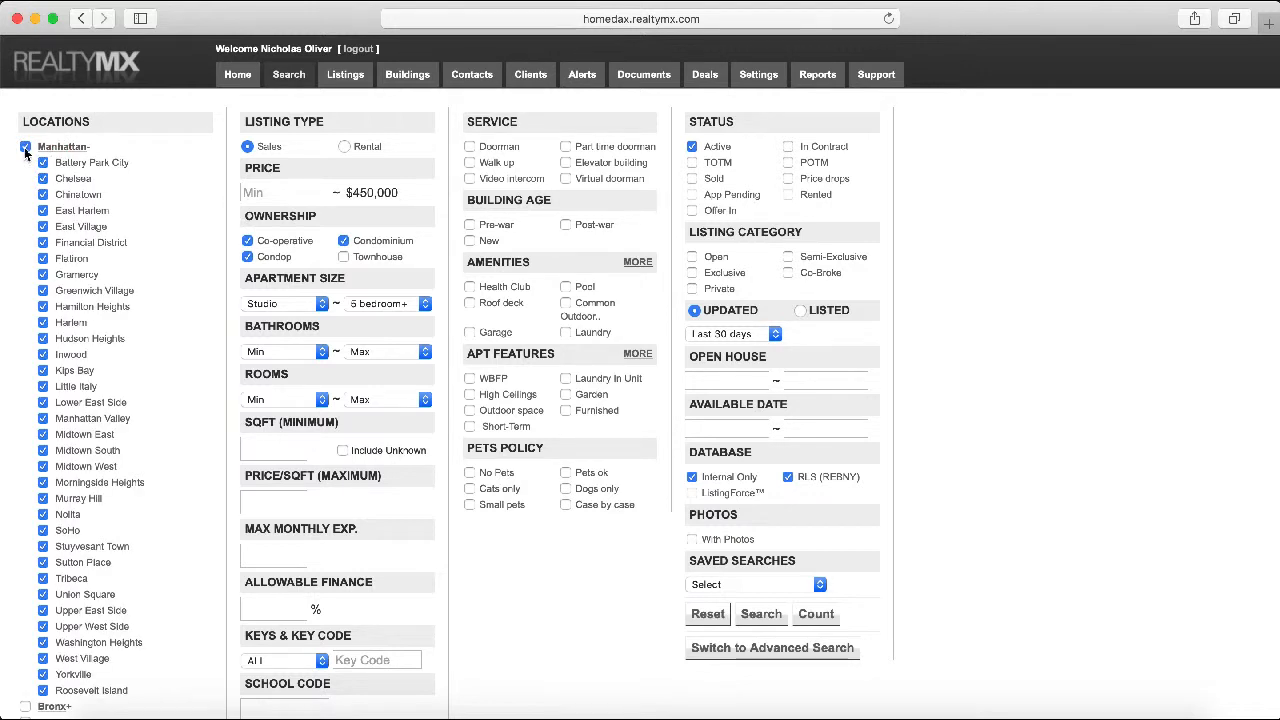
left_click(26, 148)
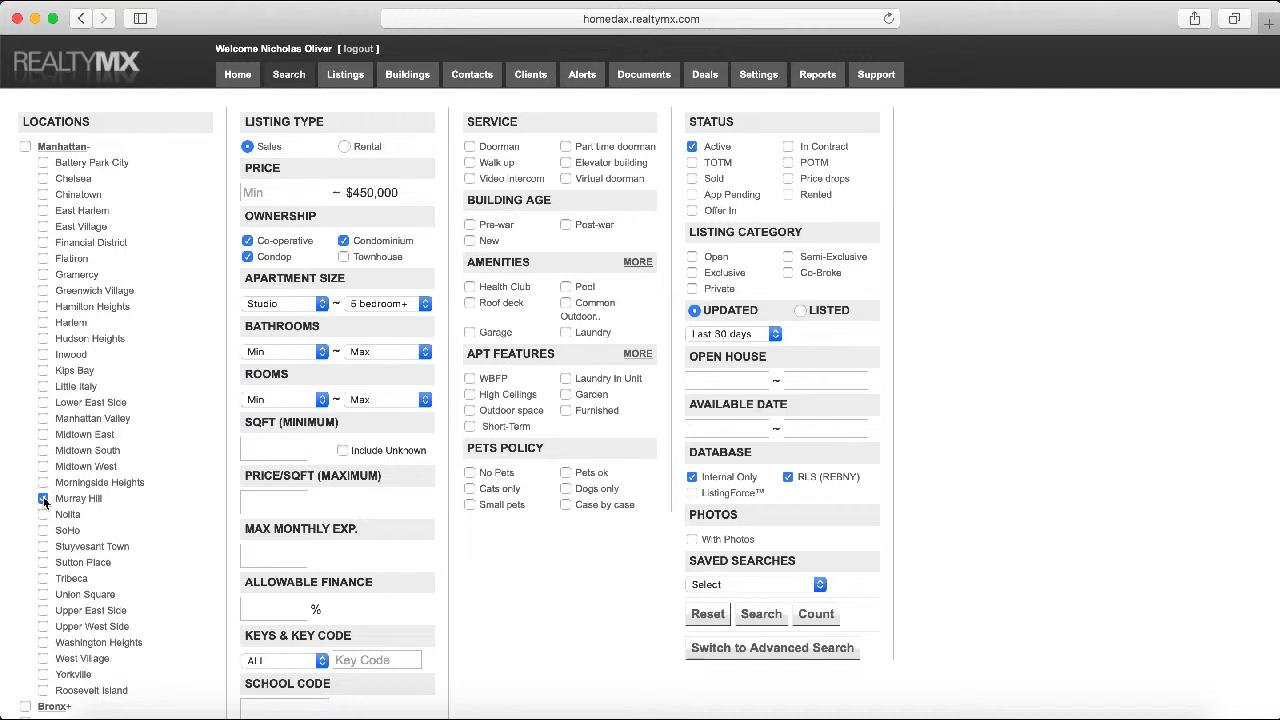
left_click(43, 434)
left_click(76, 147)
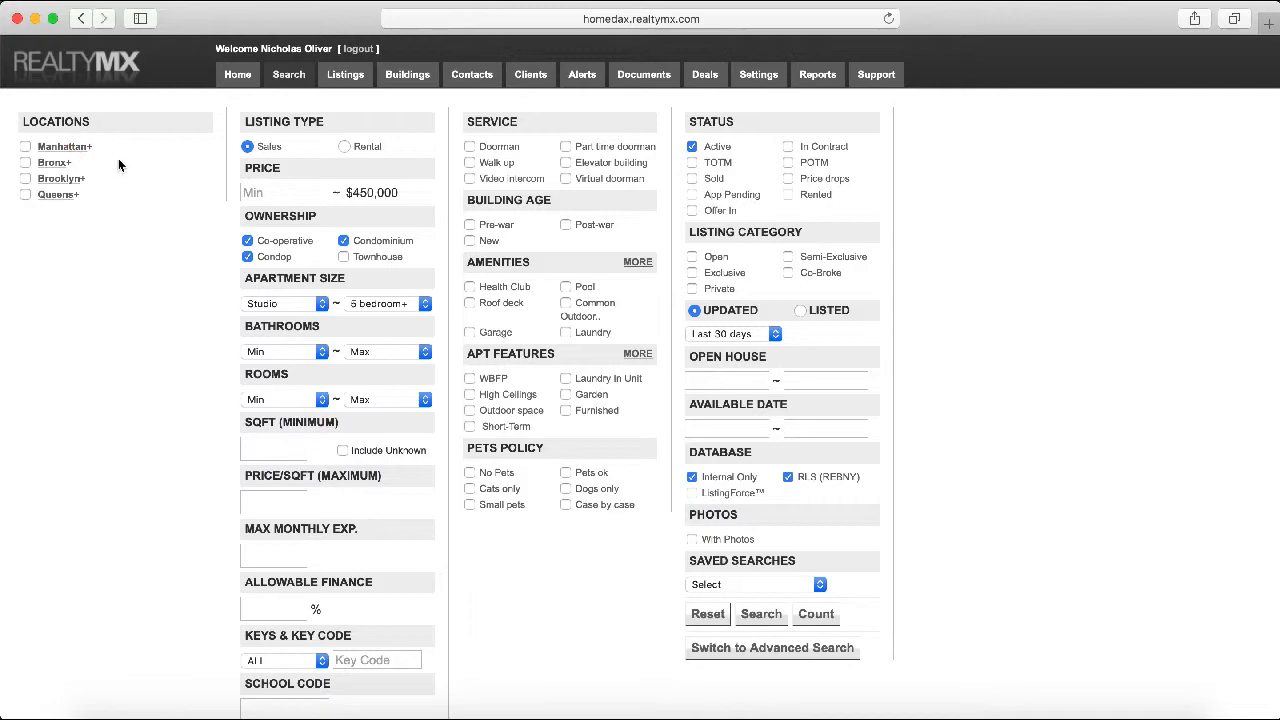
key("super+Tab")
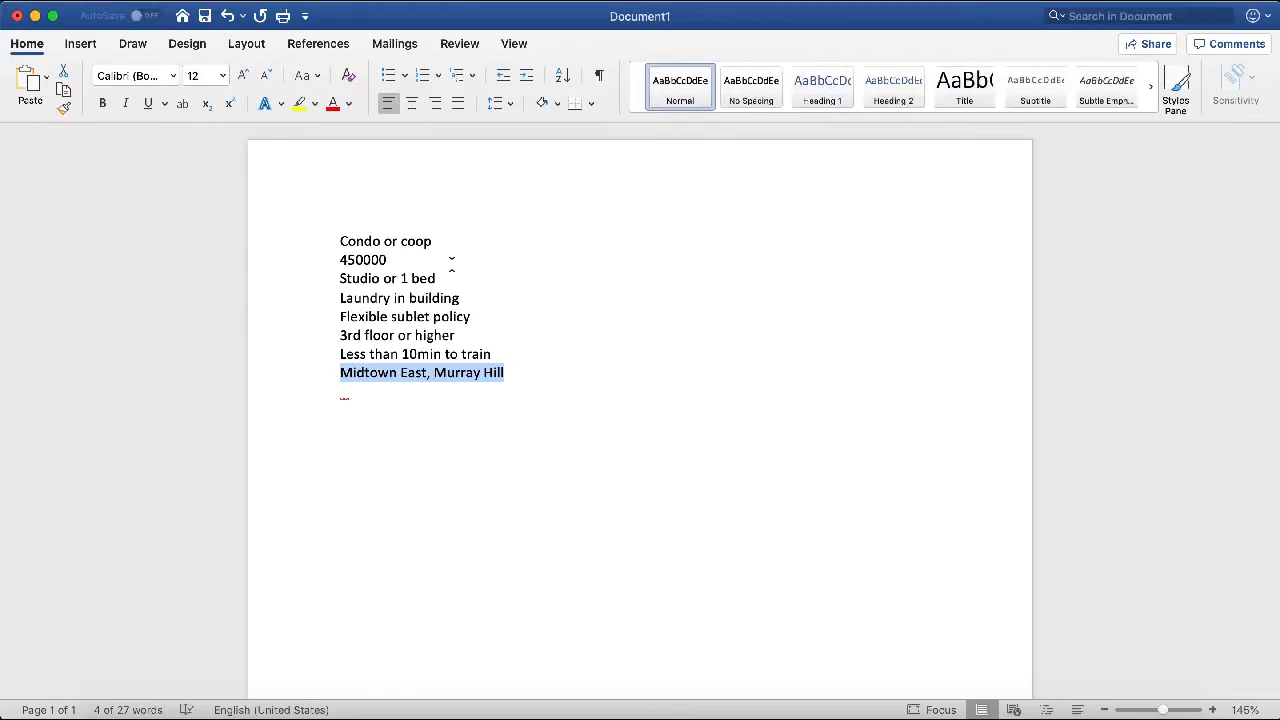
Add Laundry to the required amenities, cross-checking the laundry and 3rd floor notes
left_click(450, 265)
left_click_drag(461, 298, 322, 305)
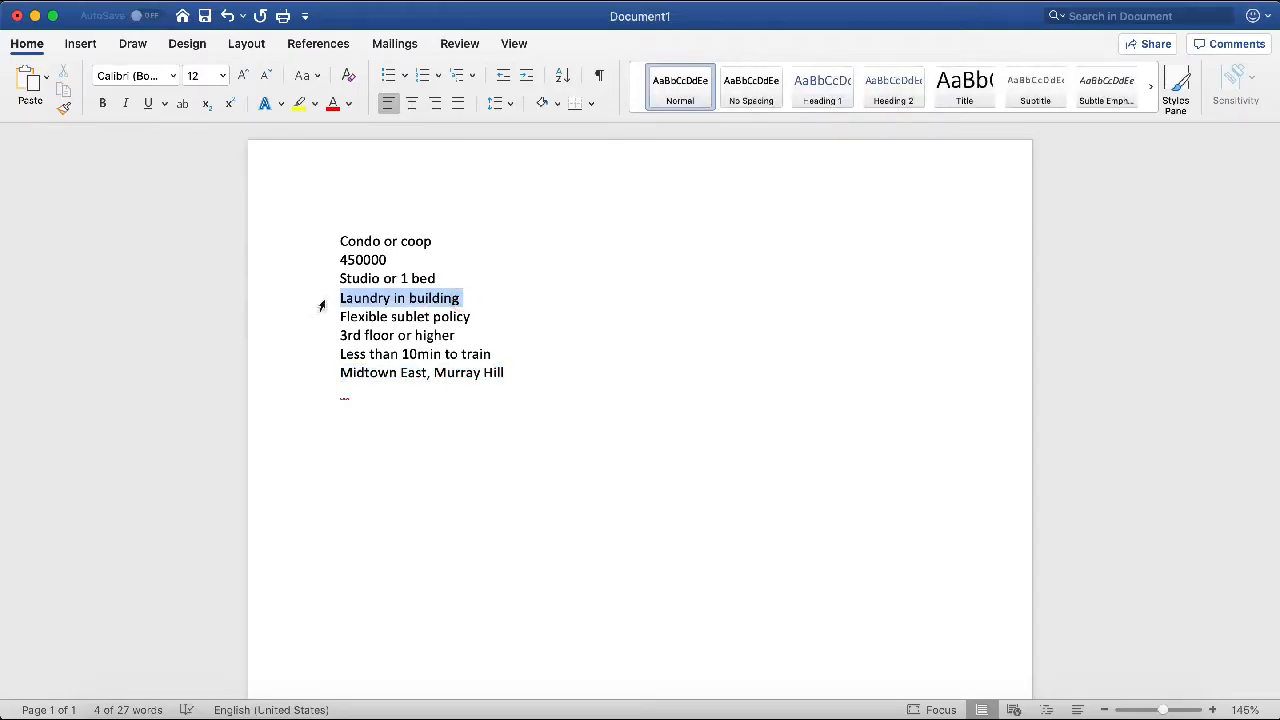
key("super+Tab")
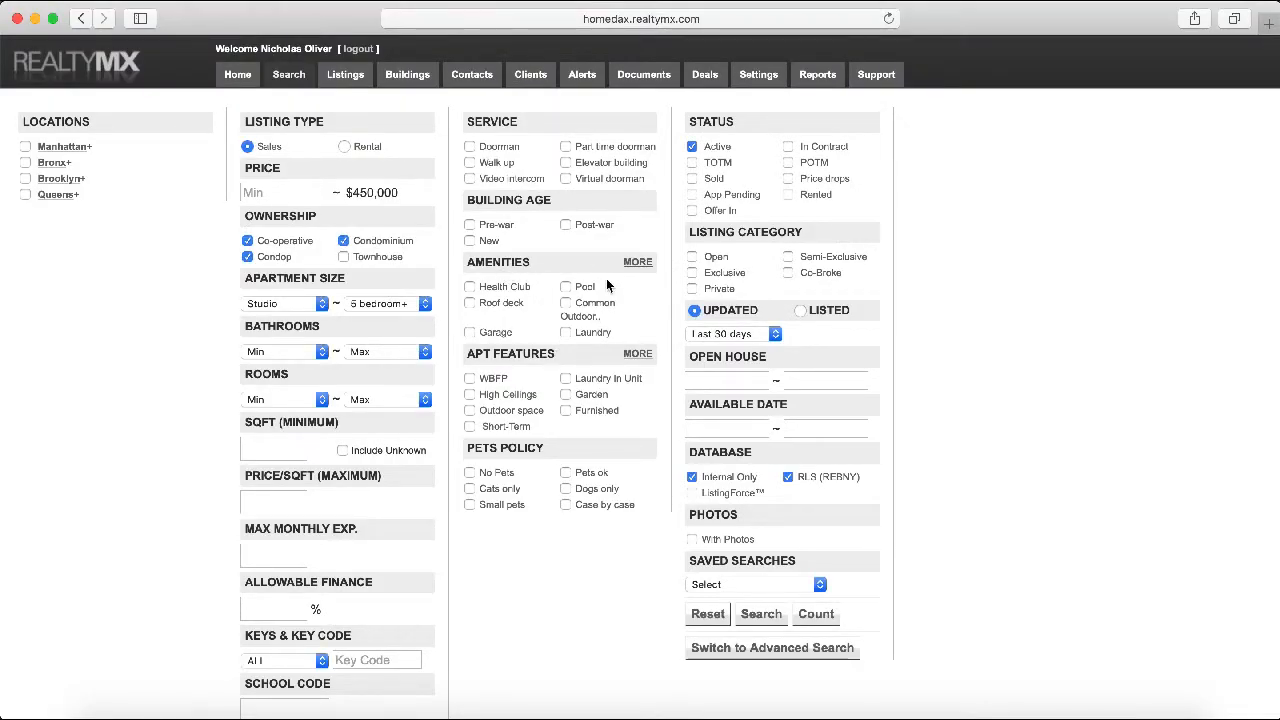
left_click(566, 333)
key("super+Tab")
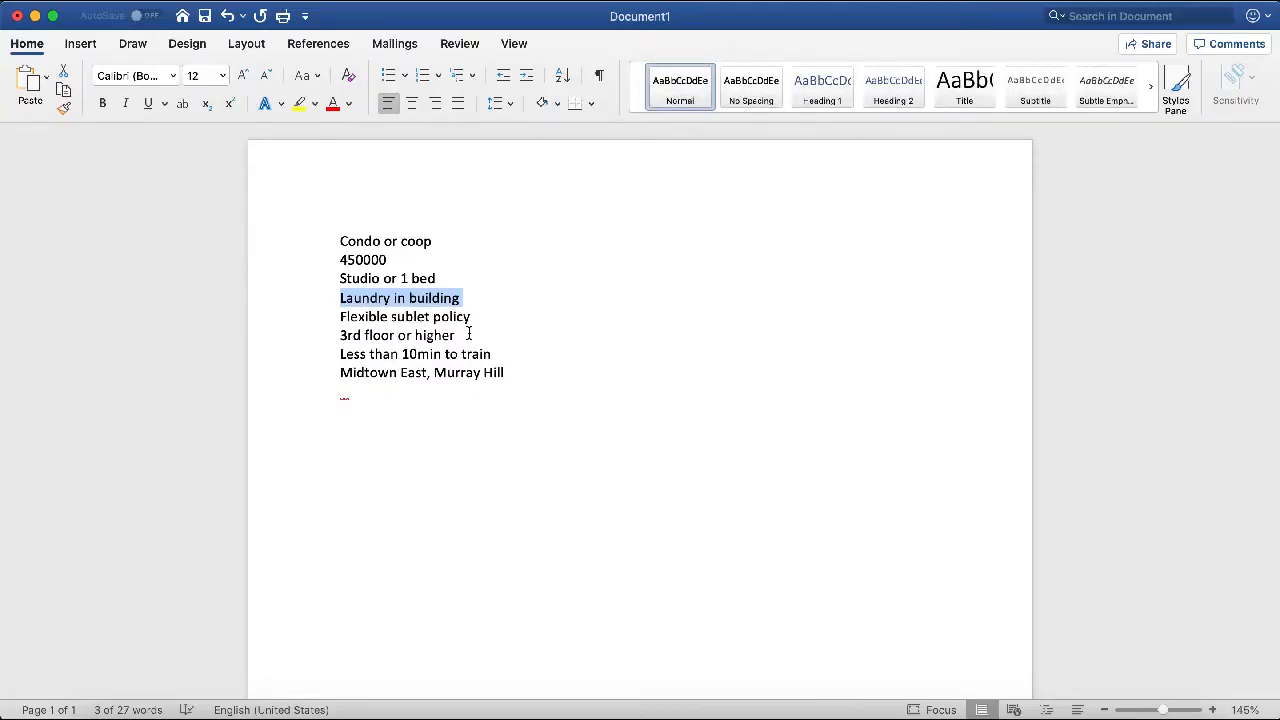
left_click_drag(456, 335, 313, 334)
key("super+Tab")
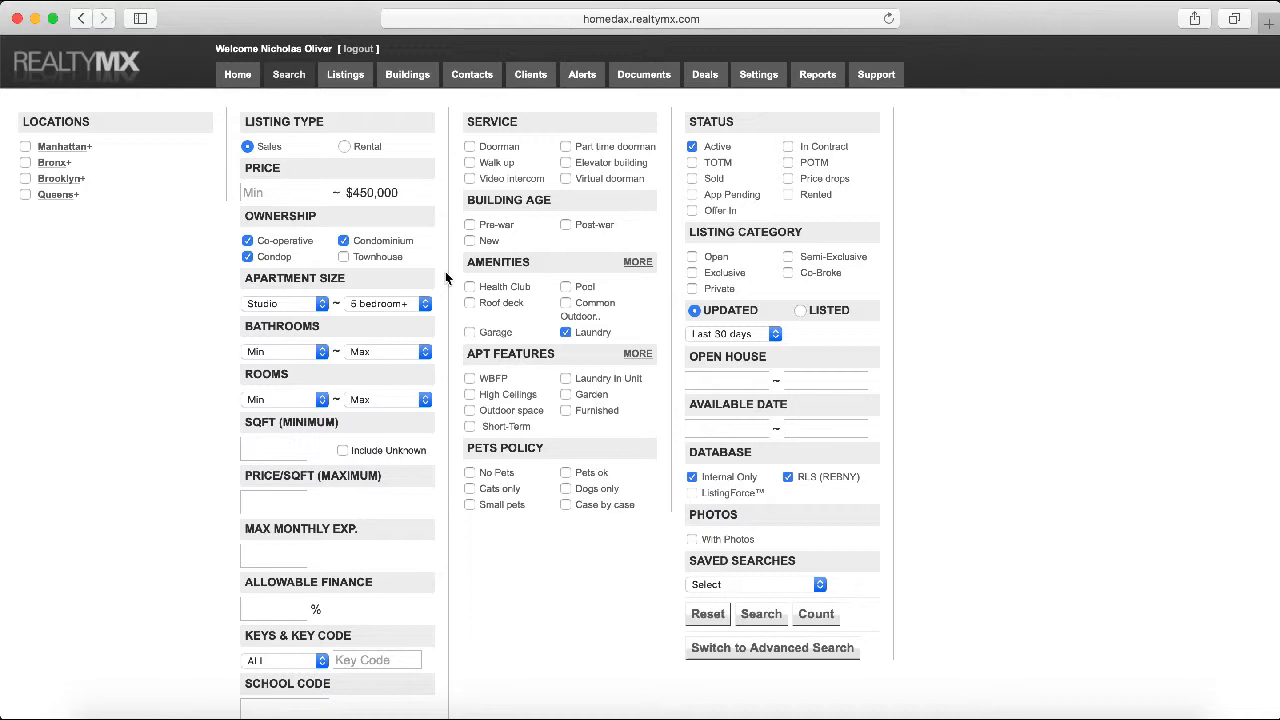
scroll(452, 310, "down", 3)
scroll(458, 325, "up", 3)
key("super+Tab")
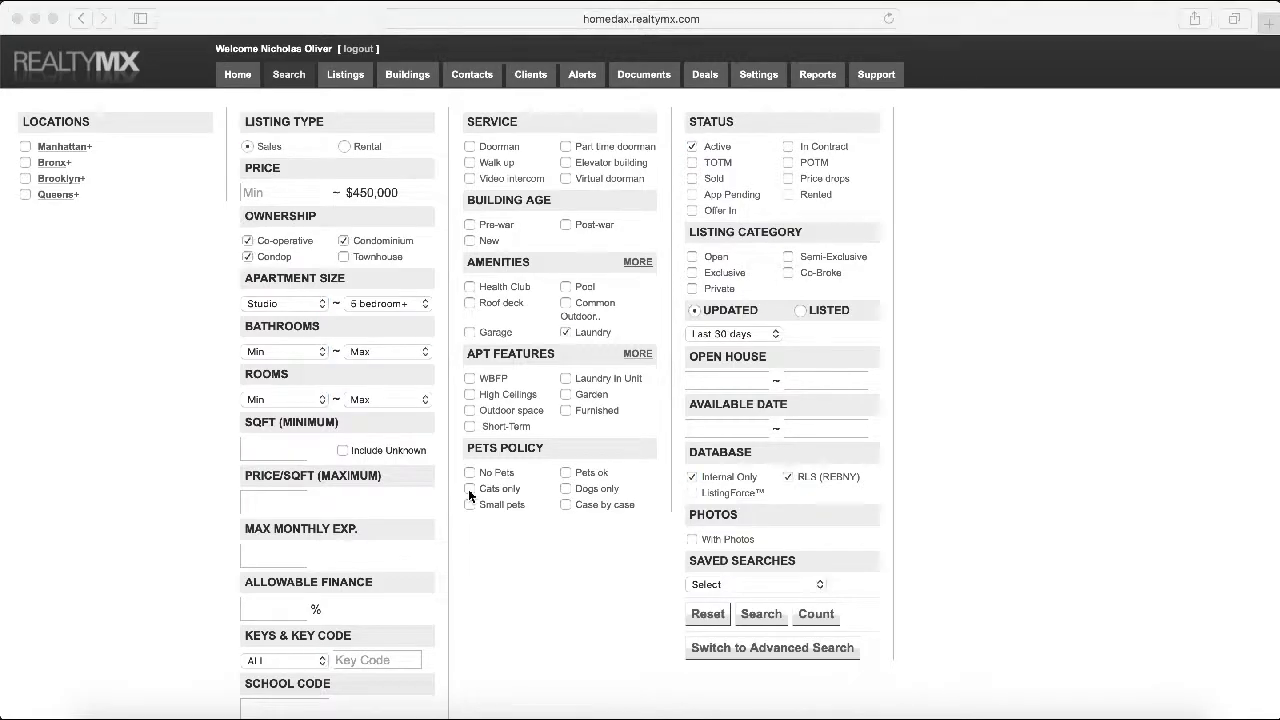
left_click(387, 296)
left_click_drag(466, 339, 278, 336)
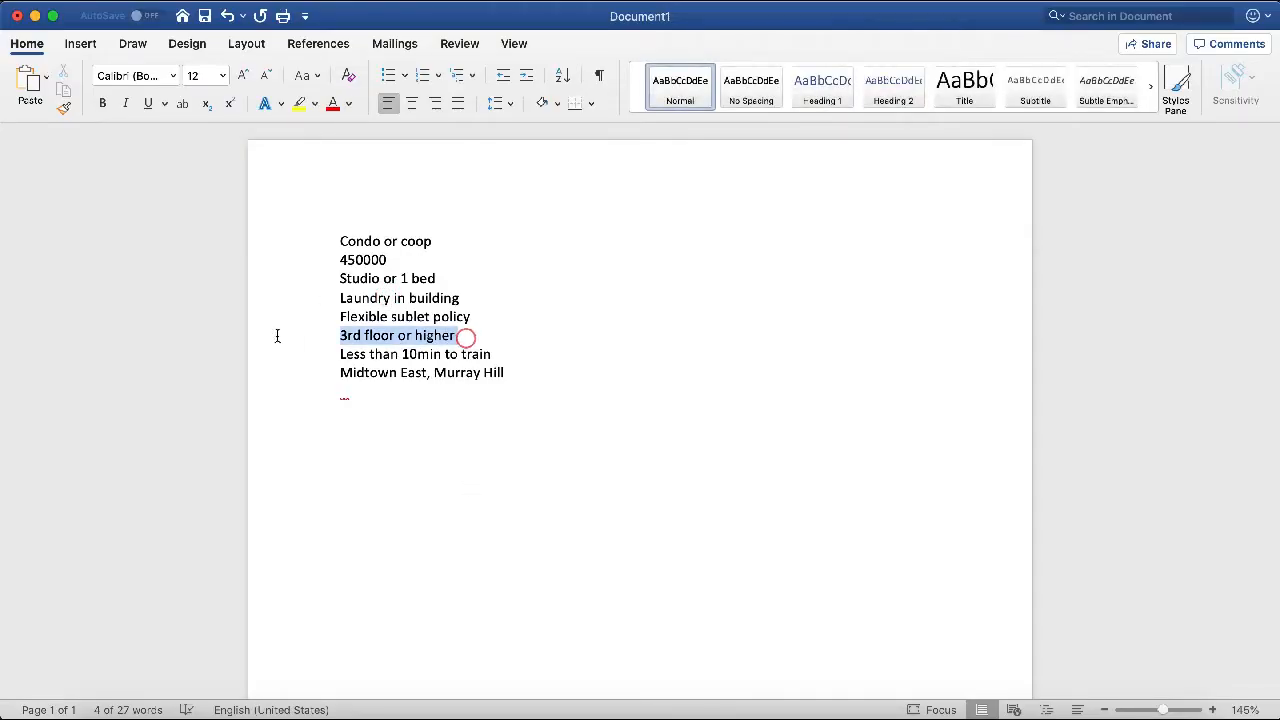
Run the search, returning 79 matching sale listings across 4 pages
key("super+Tab")
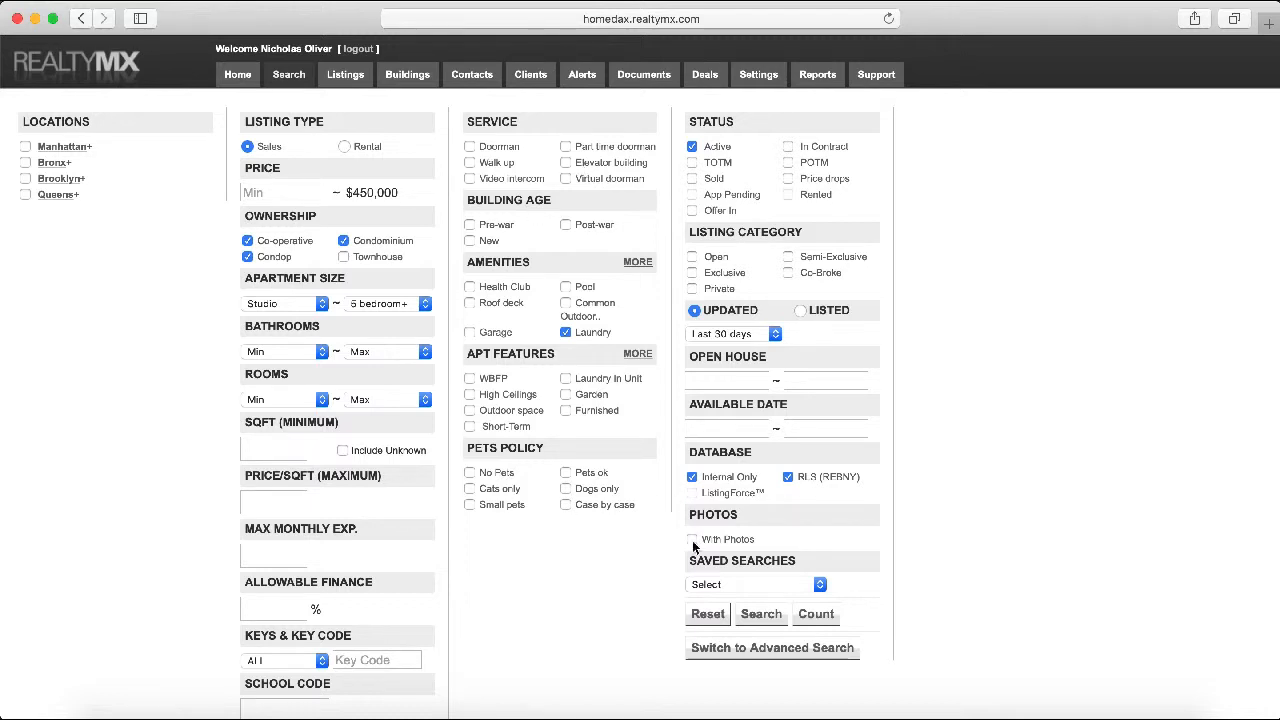
left_click(755, 616)
left_click(760, 616)
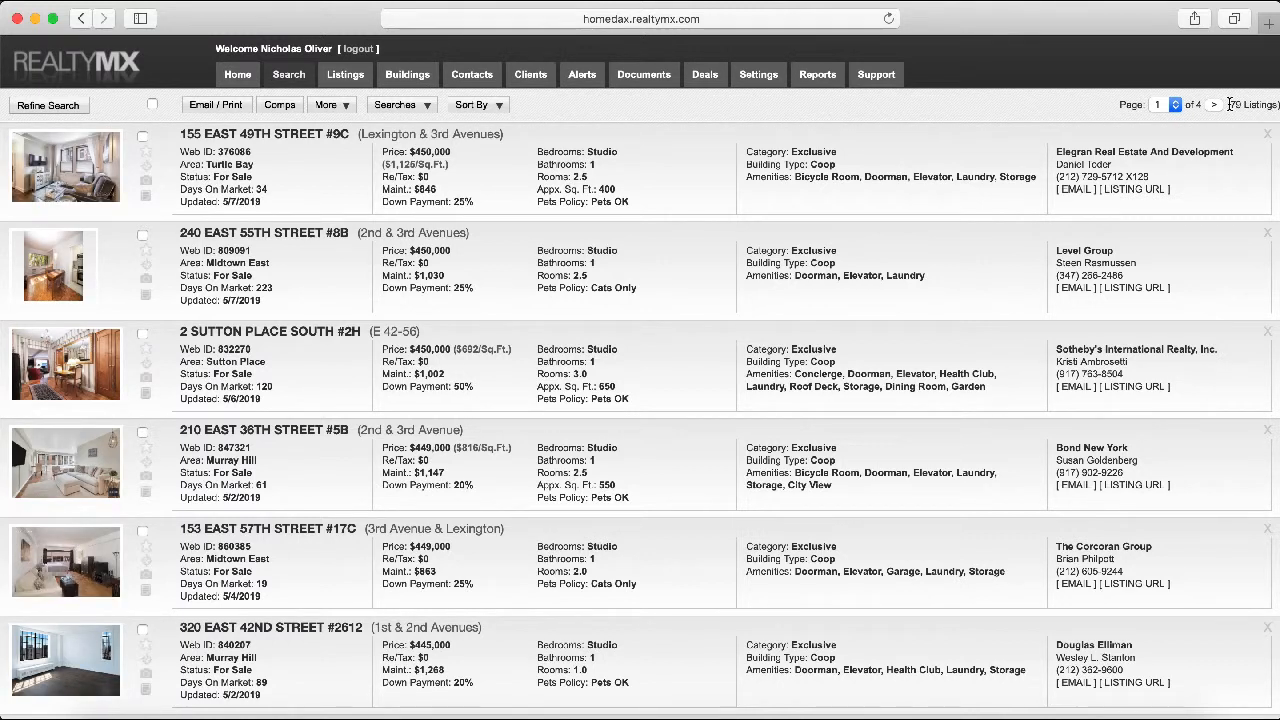
Start saving the results as a new search and open the Create a new Client form
left_click_drag(1228, 106, 1277, 107)
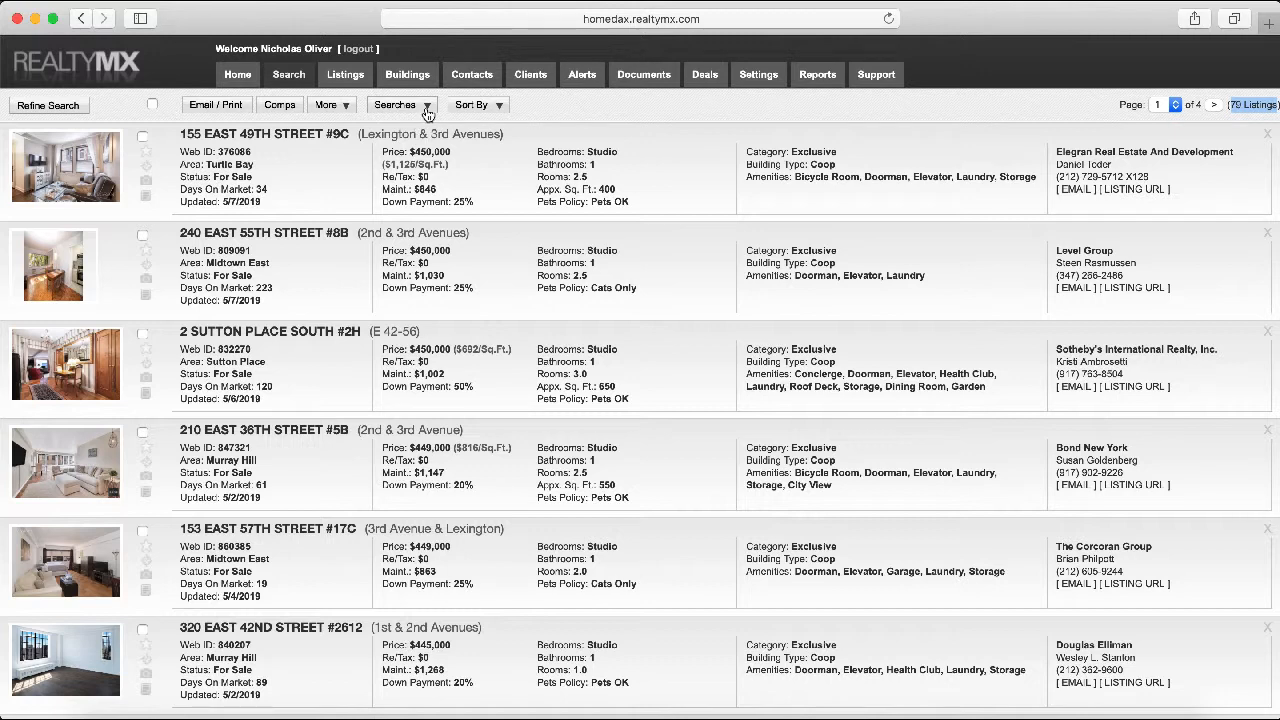
left_click(432, 105)
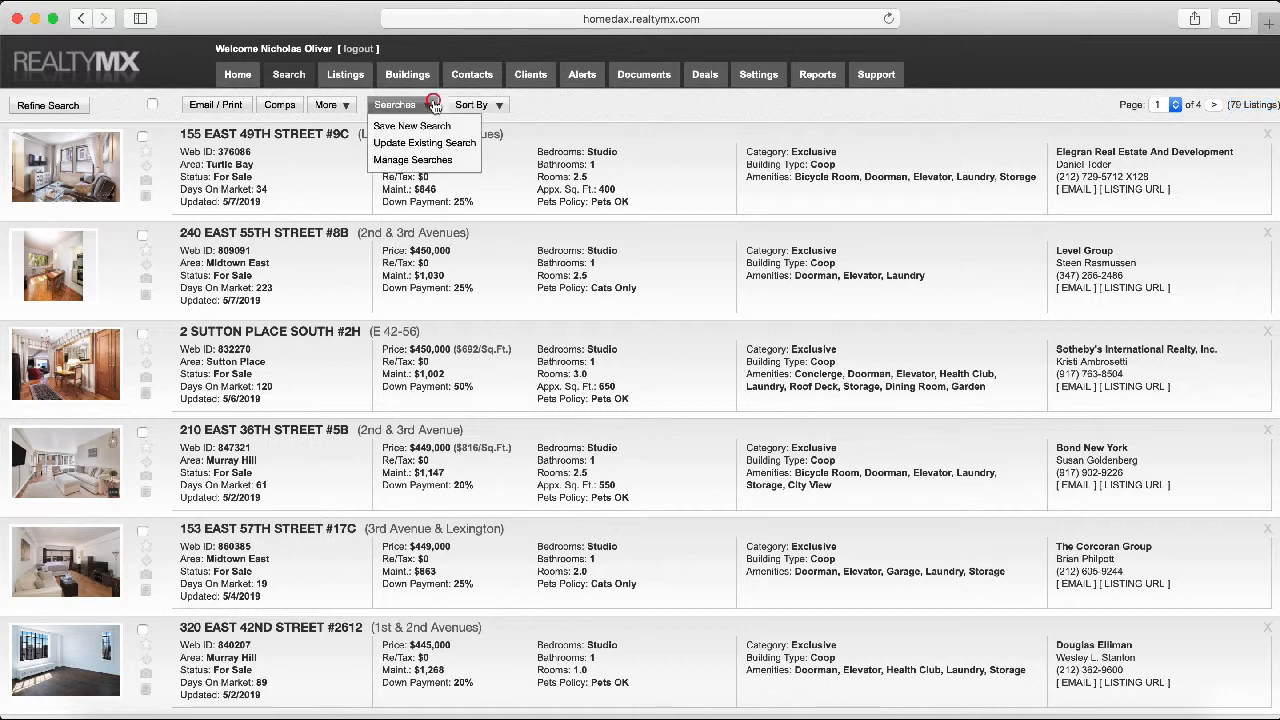
left_click(436, 127)
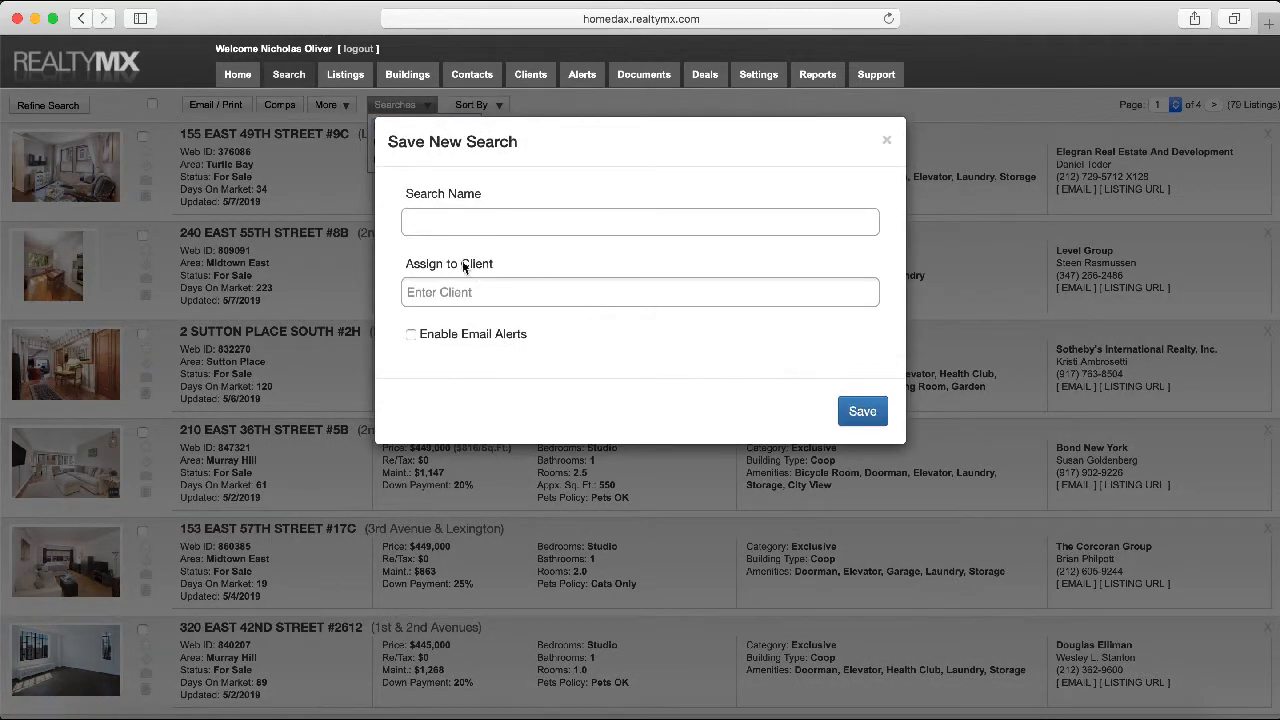
left_click(457, 292)
left_click(622, 318)
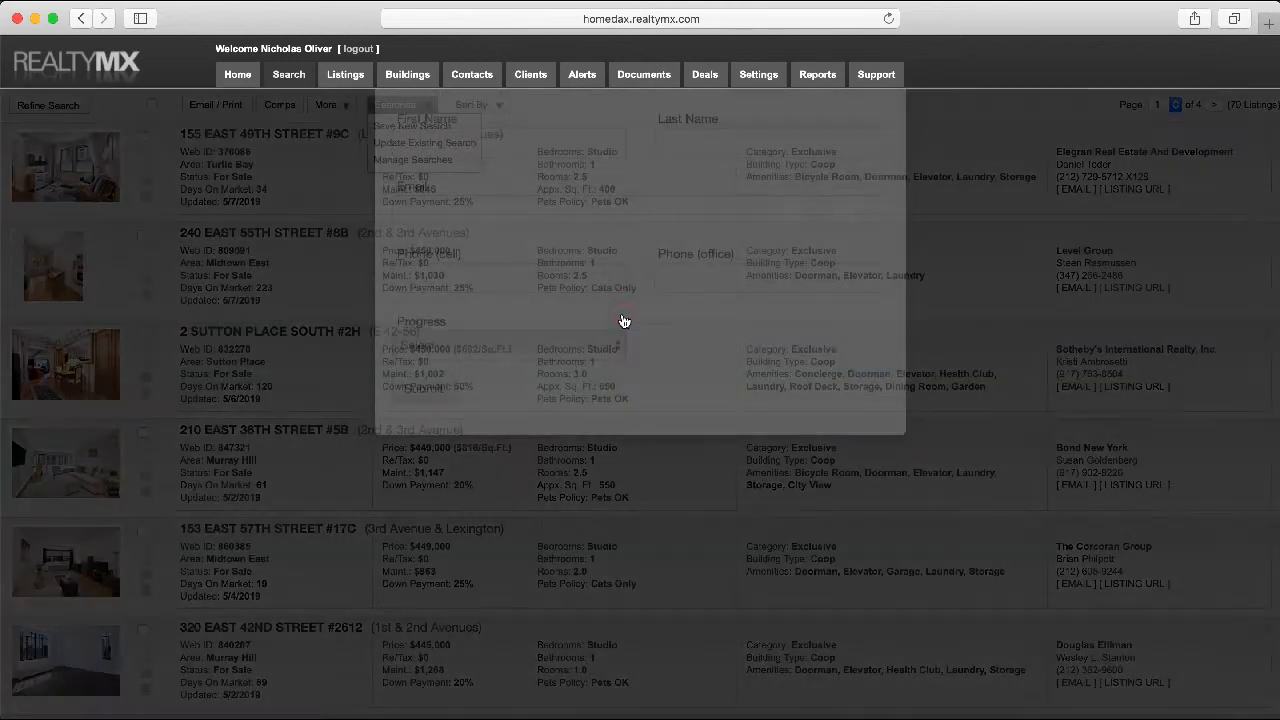
Create the new client with their first name, last name and e-mail address, and submit
left_click(575, 223)
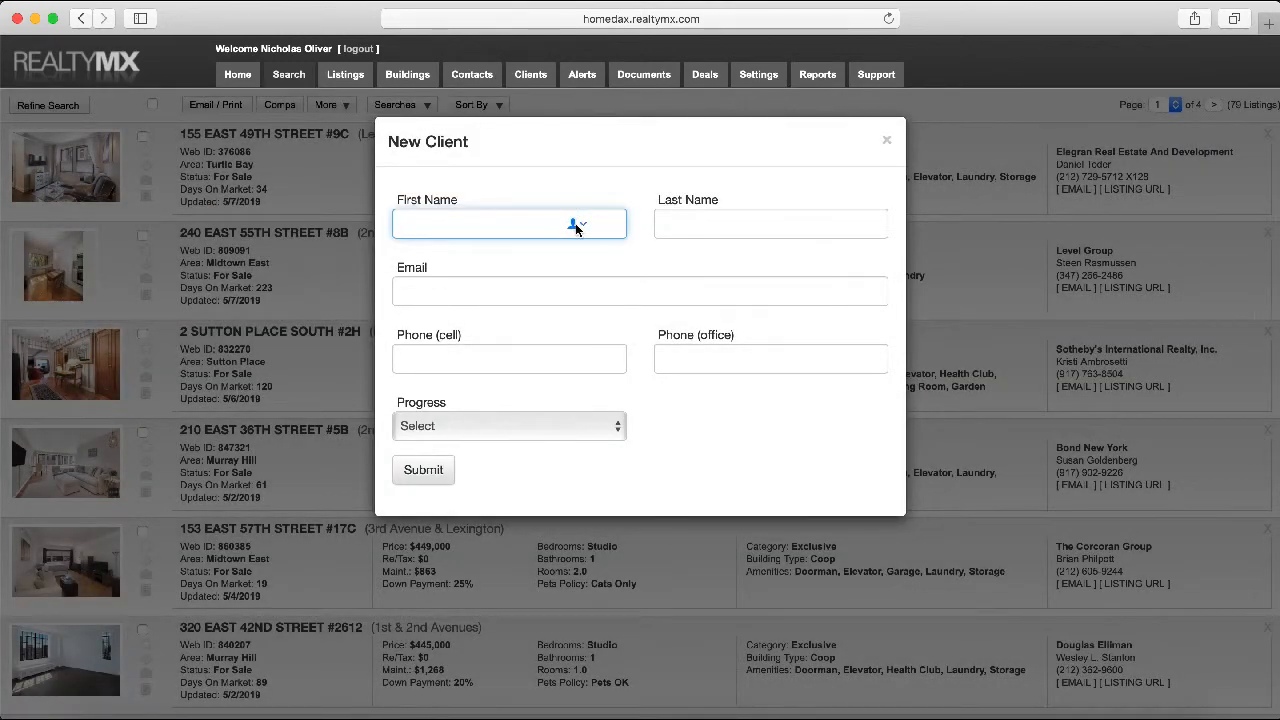
key("Tab")
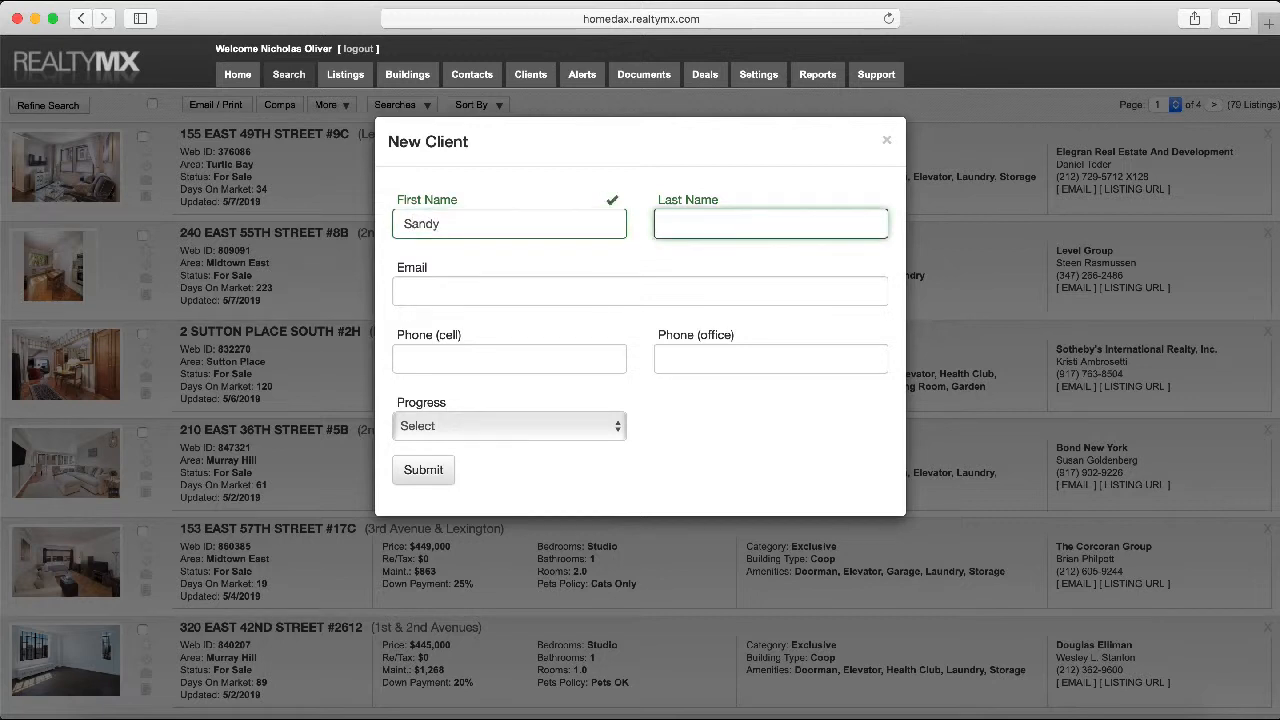
key("Tab")
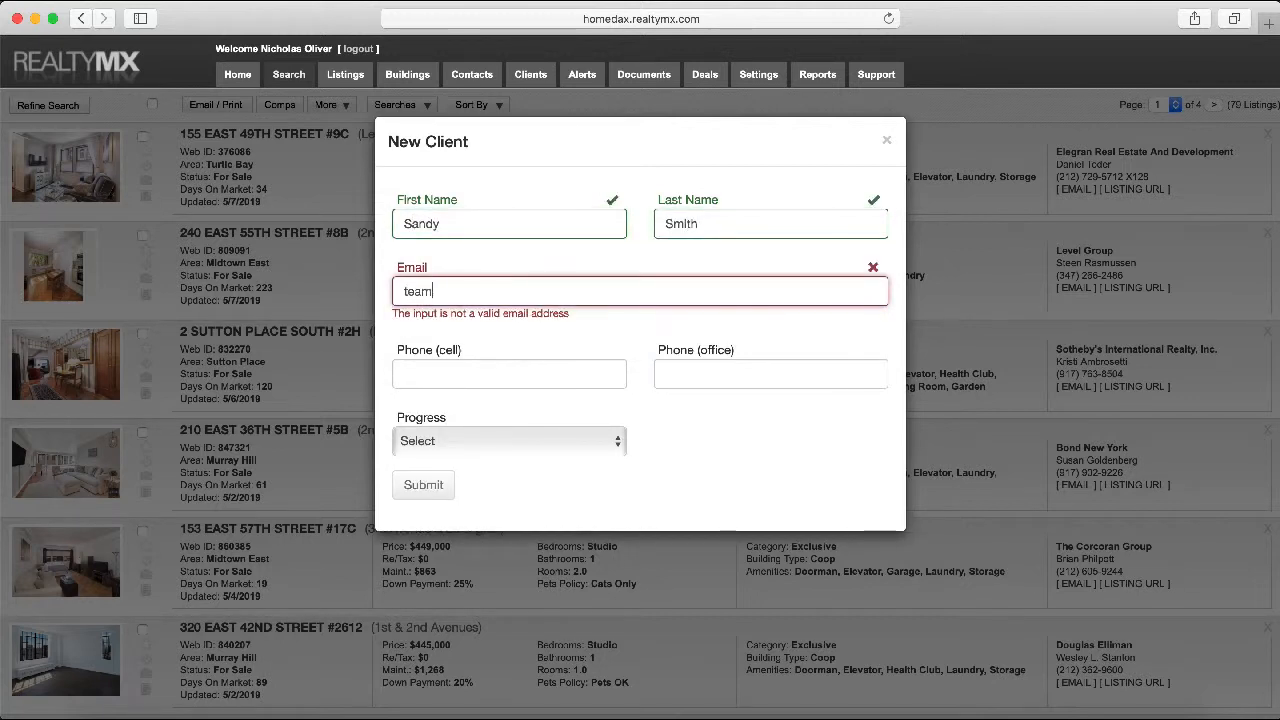
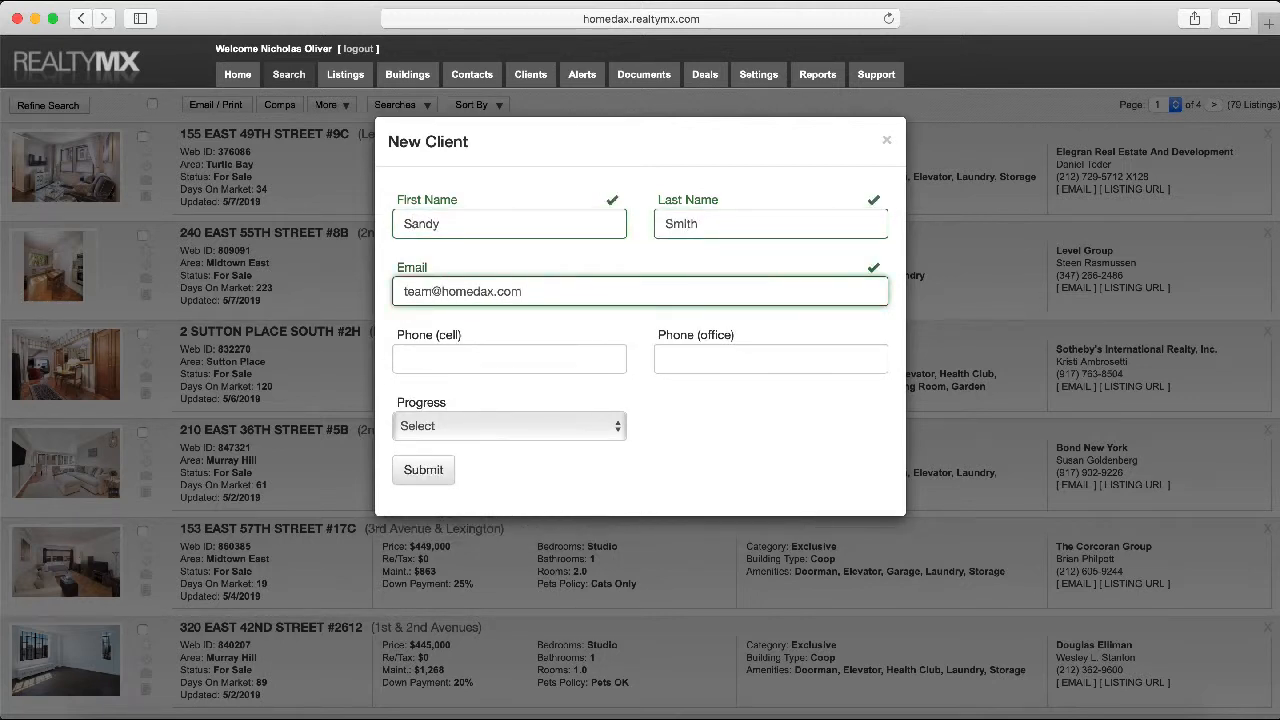
left_click(426, 470)
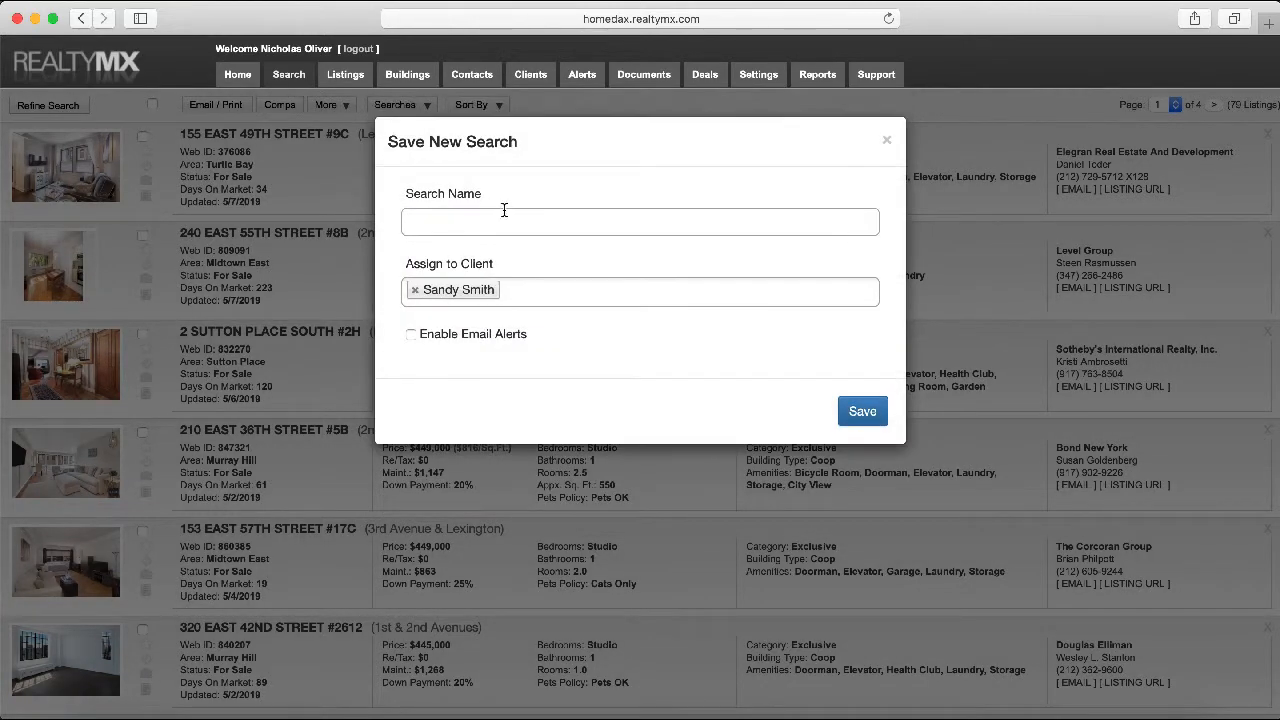
Enter the client's full name as the Search Name and enable email alerts
left_click(448, 224)
left_click_drag(531, 334, 425, 336)
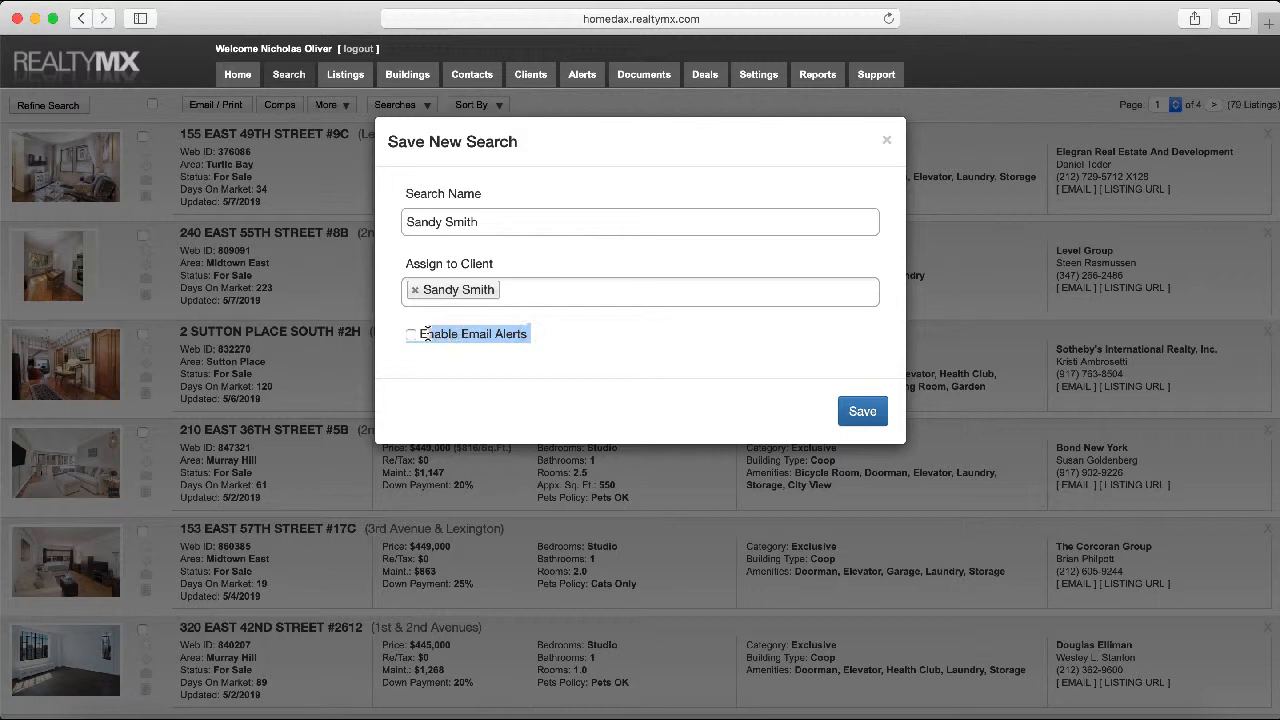
left_click(422, 339)
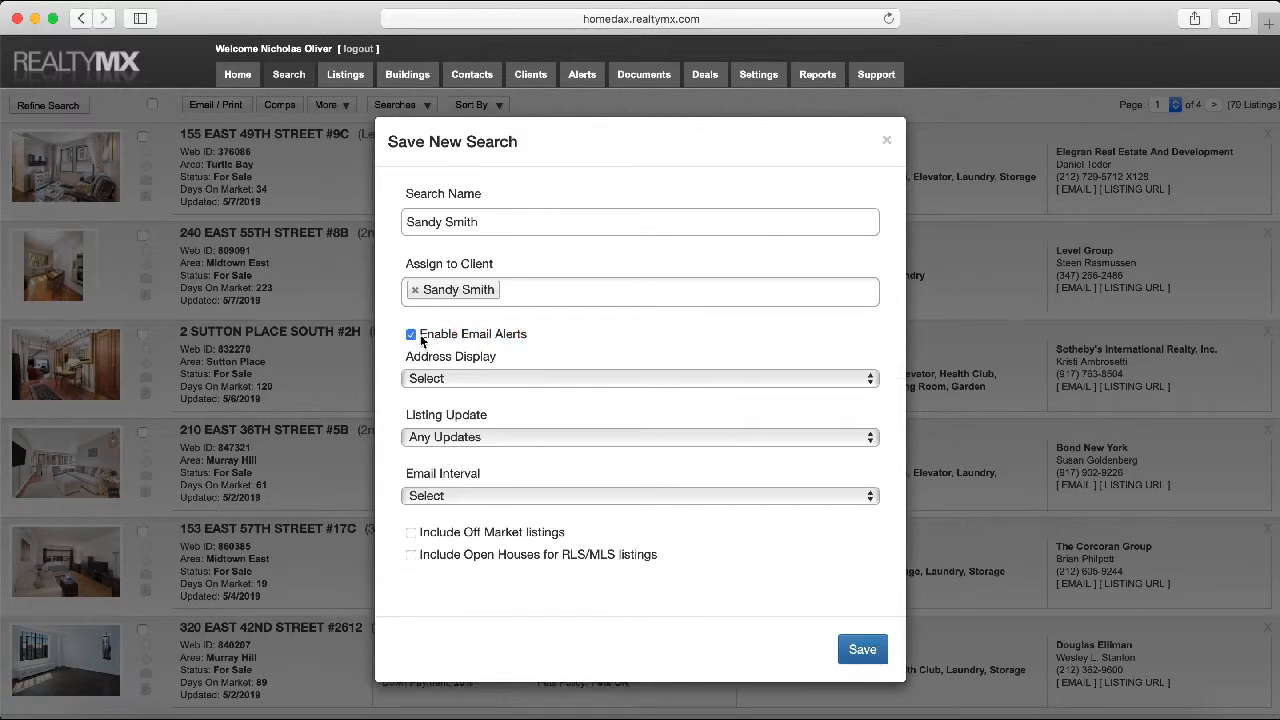
Set Address Display to 'Show Full Address (including apt no.)'
left_click(473, 386)
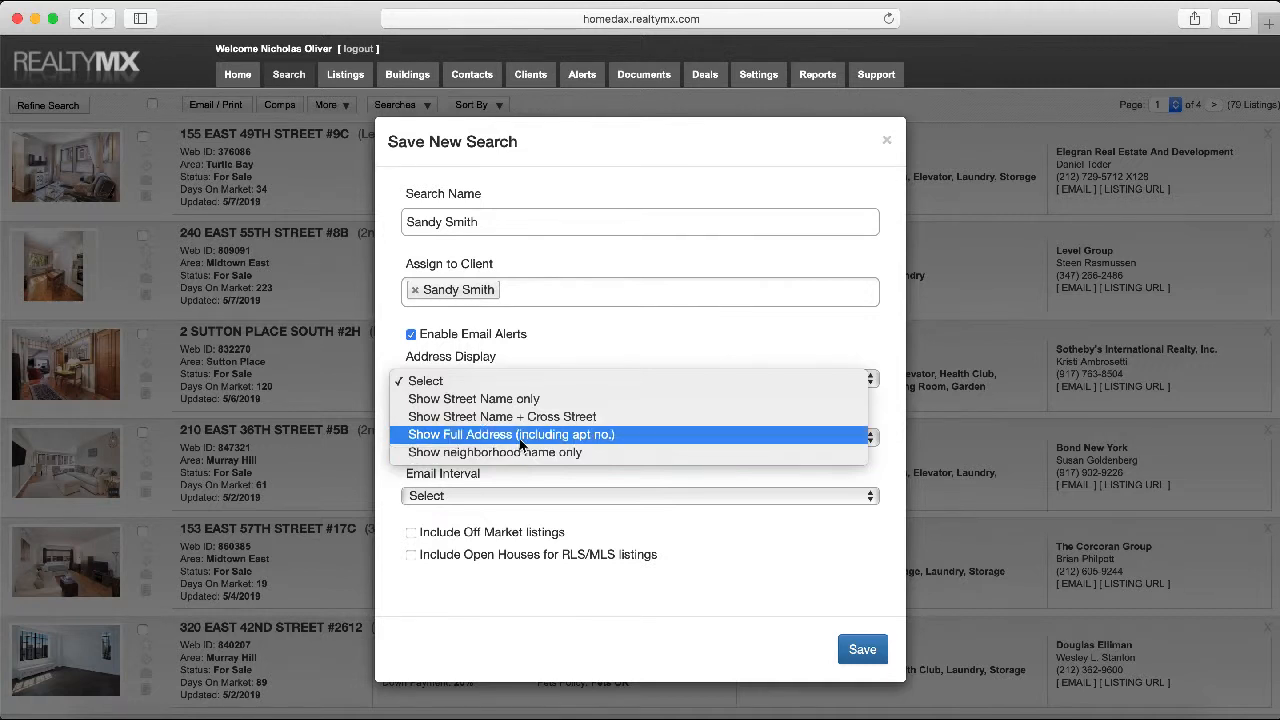
left_click(519, 436)
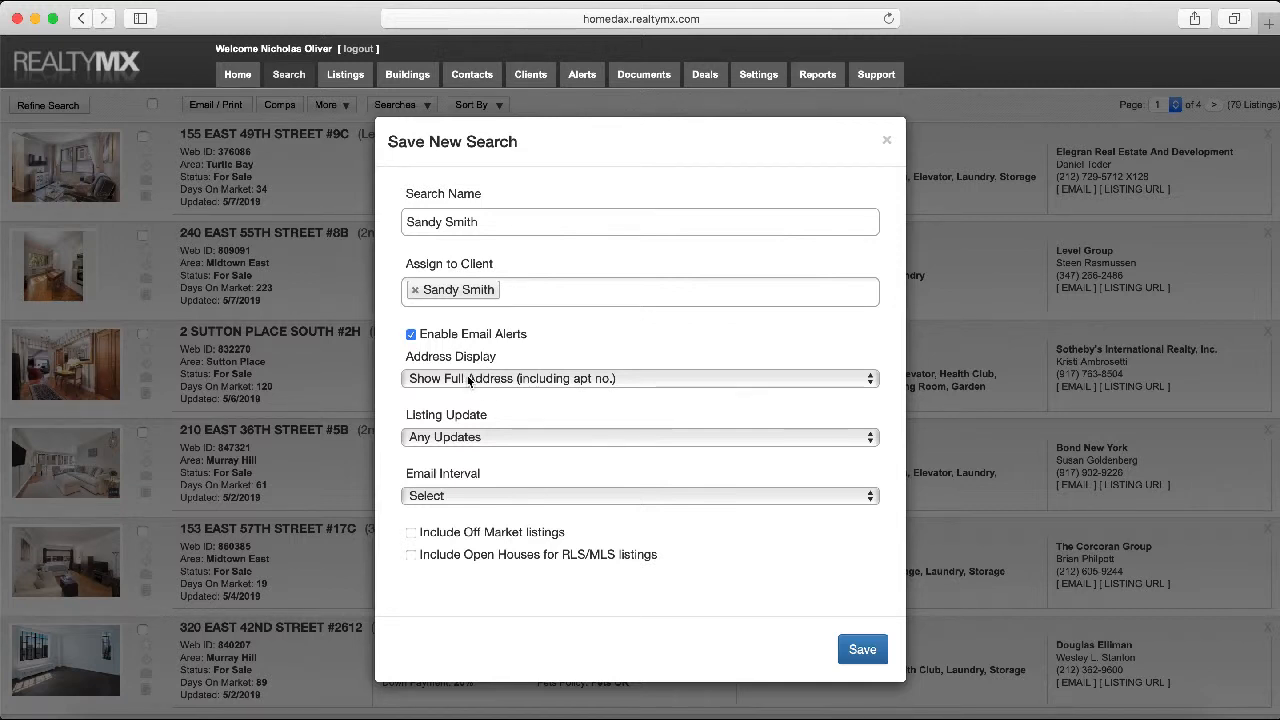
left_click(477, 440)
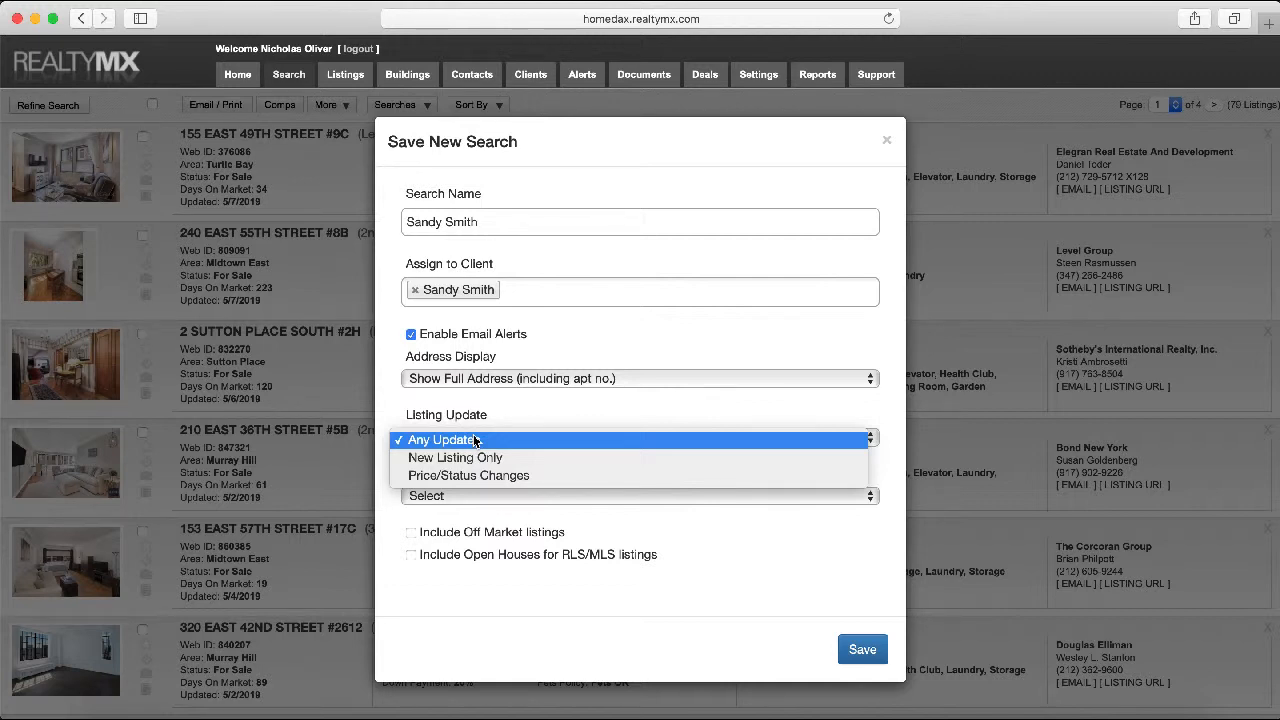
Keep Listing Update at Any Updates, set Email Interval to Once a day, and include RLS/MLS open houses
left_click(475, 440)
left_click(475, 496)
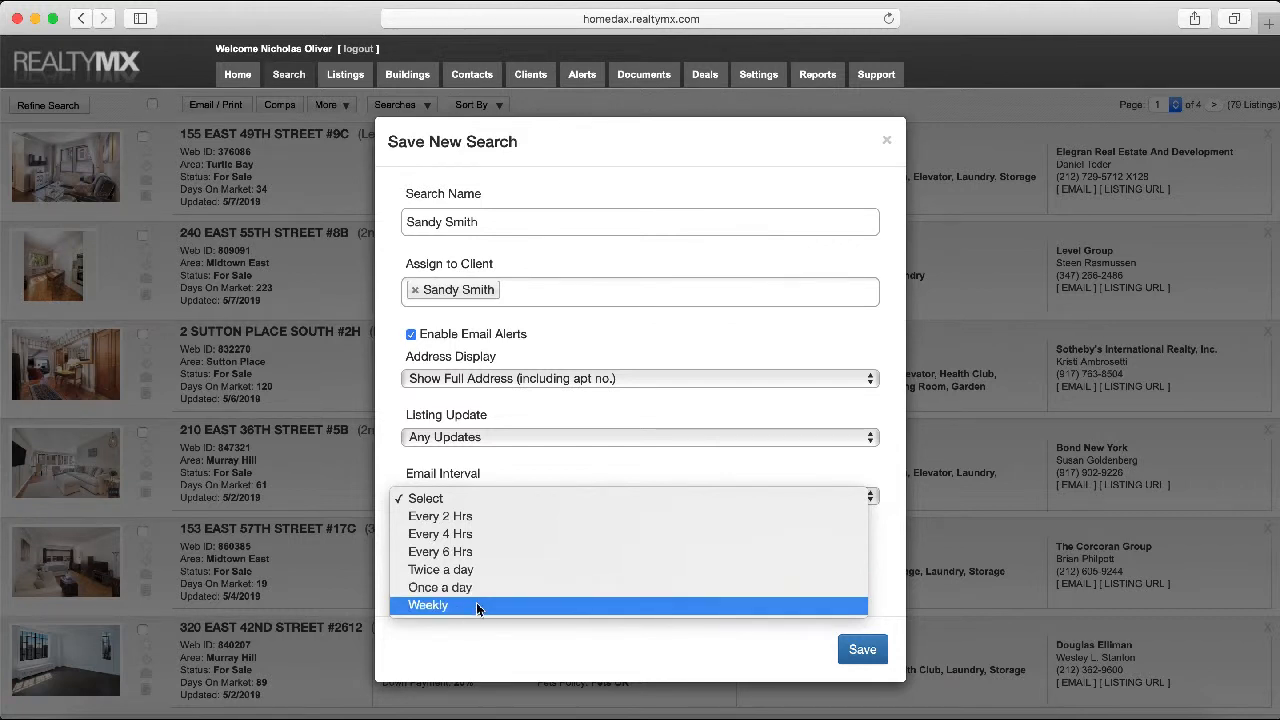
left_click(488, 589)
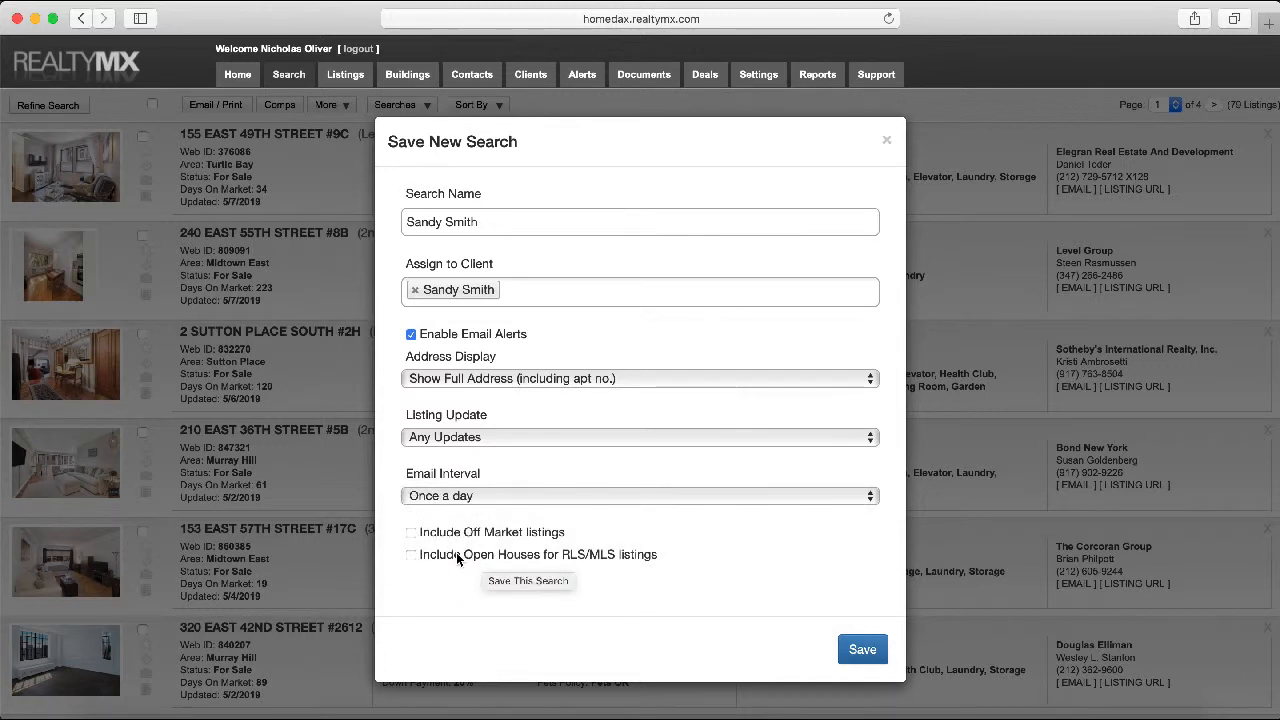
left_click(409, 555)
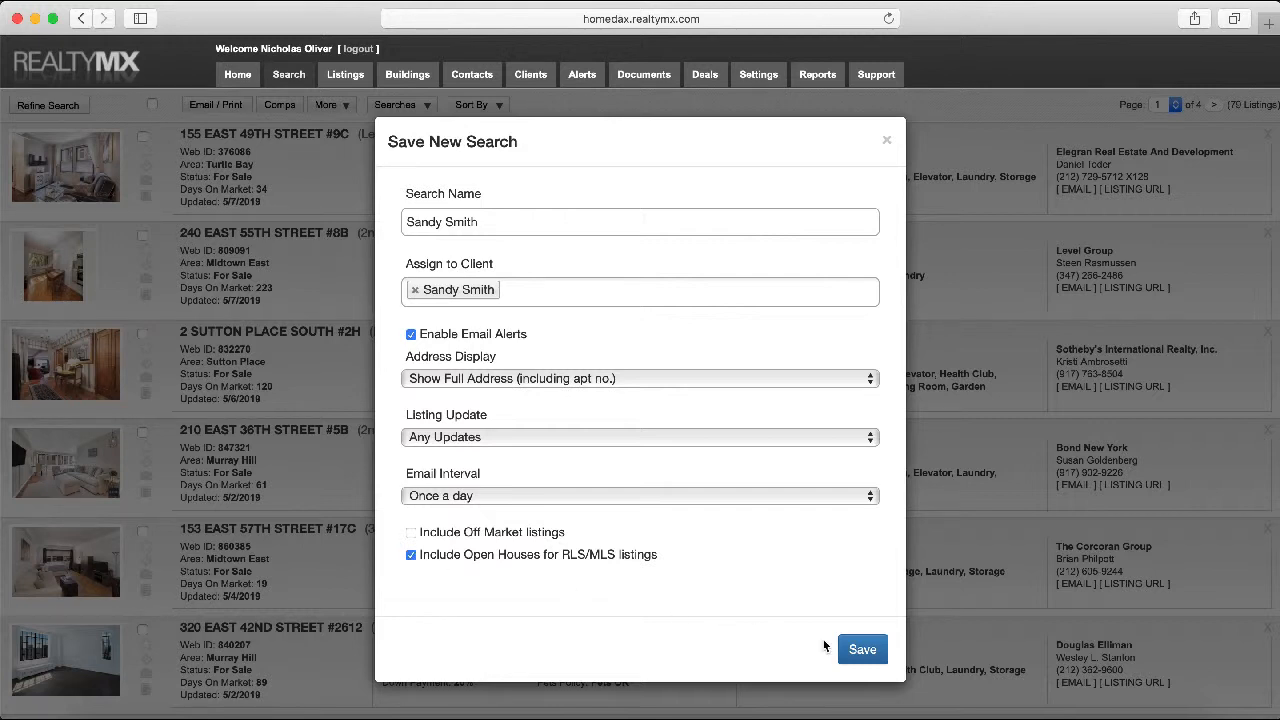
left_click(858, 649)
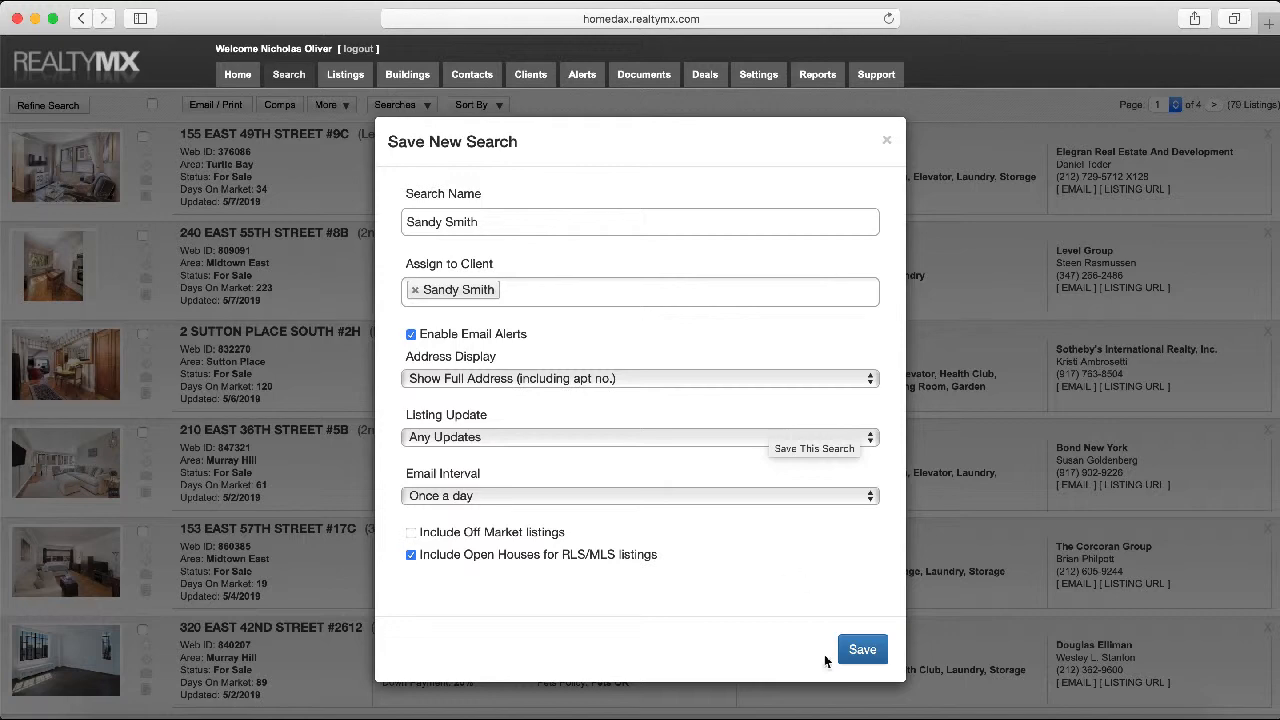
Save the search to the client and dismiss the saved-search confirmation
left_click(857, 650)
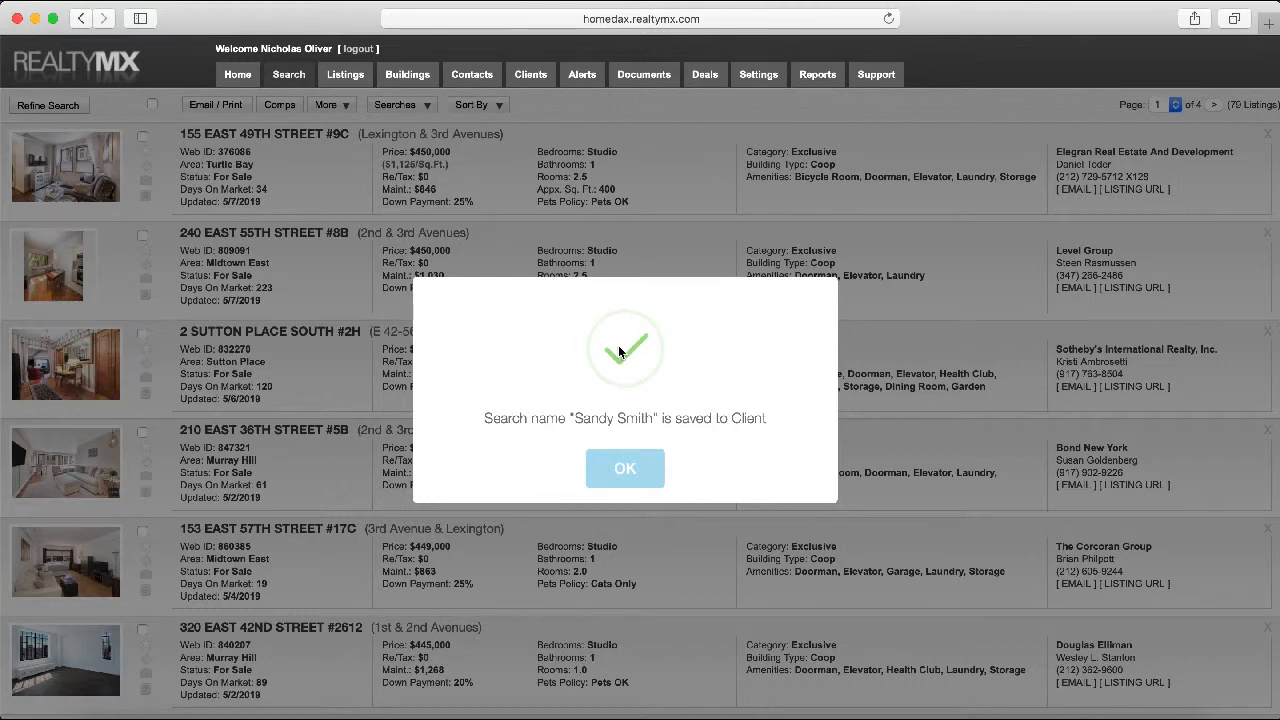
left_click(640, 476)
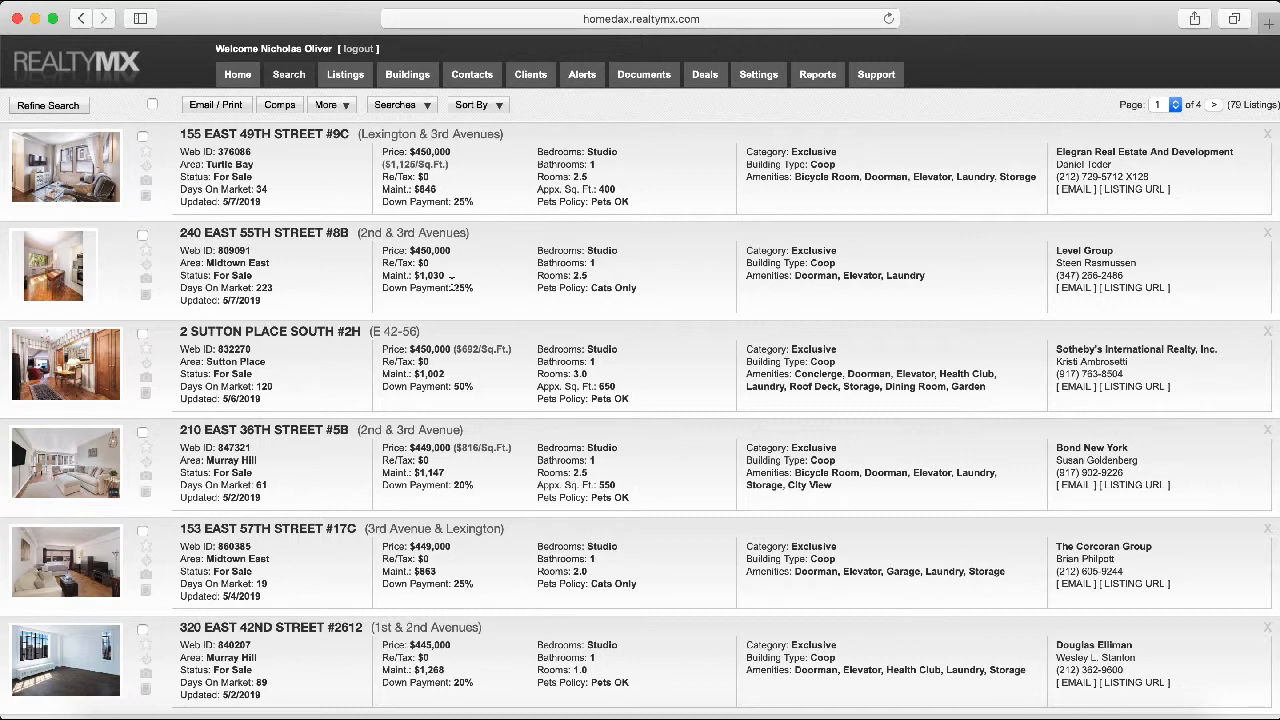
Refine the search, raising the maximum price from $450,000 to $600,000, and rerun it
left_click(64, 110)
left_click(64, 107)
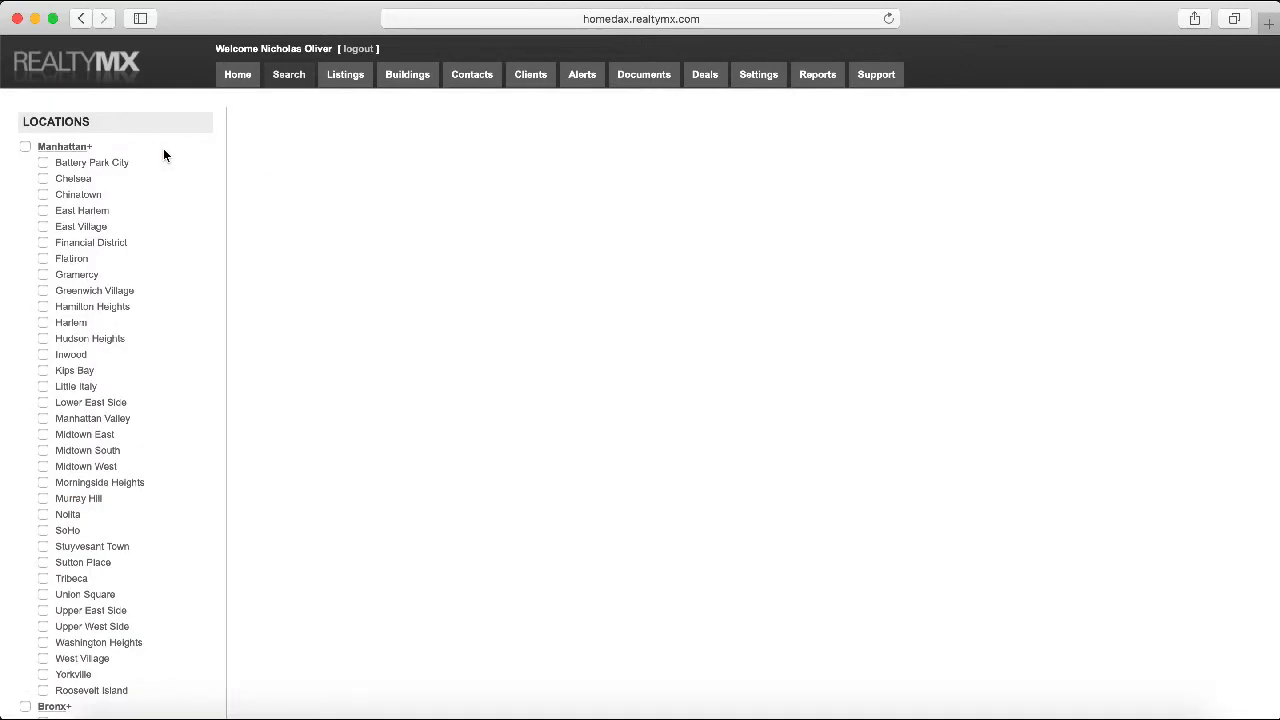
double_click(366, 192)
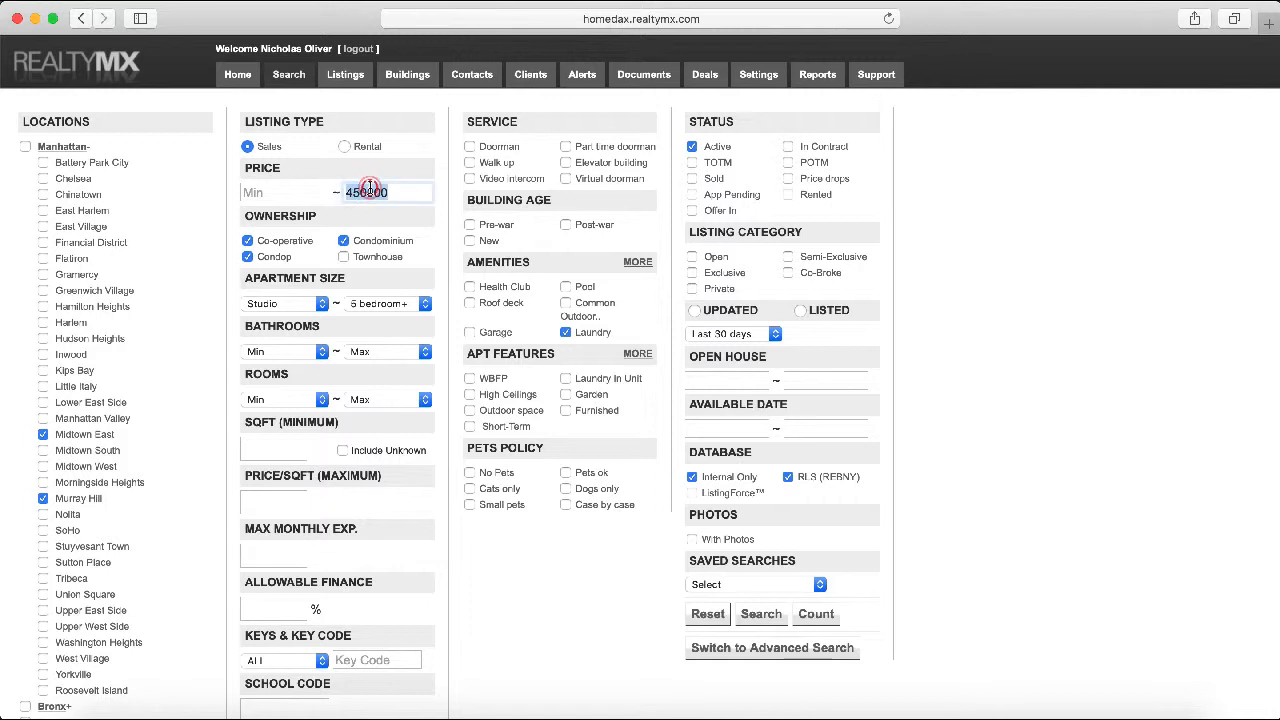
type("$600,000")
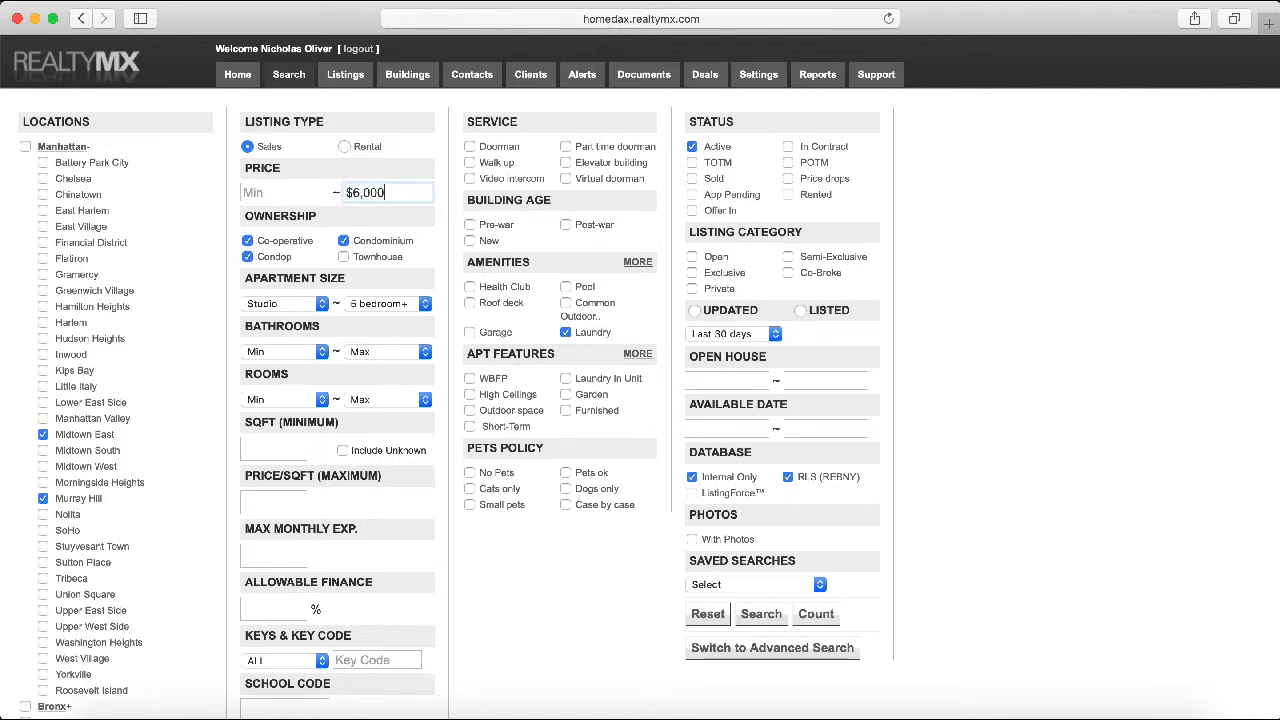
left_click(759, 622)
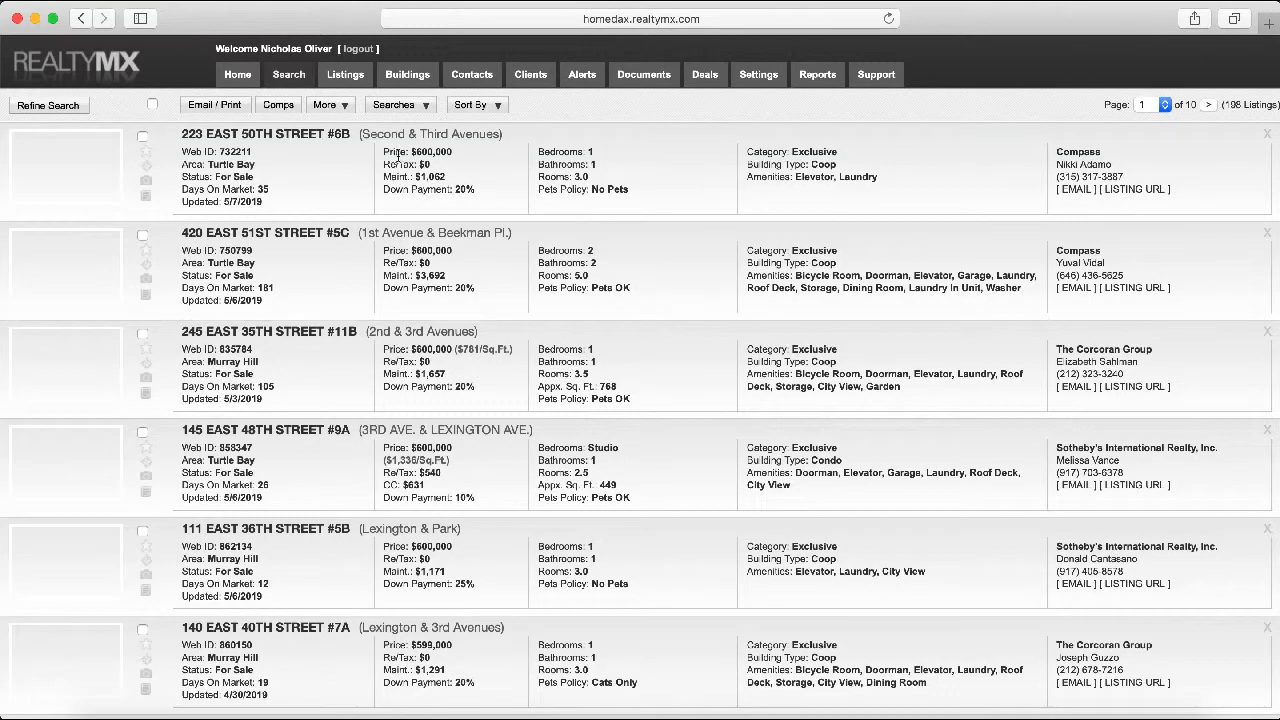
Open the Searches dropdown in the results toolbar to see the saved-search options
left_click(425, 106)
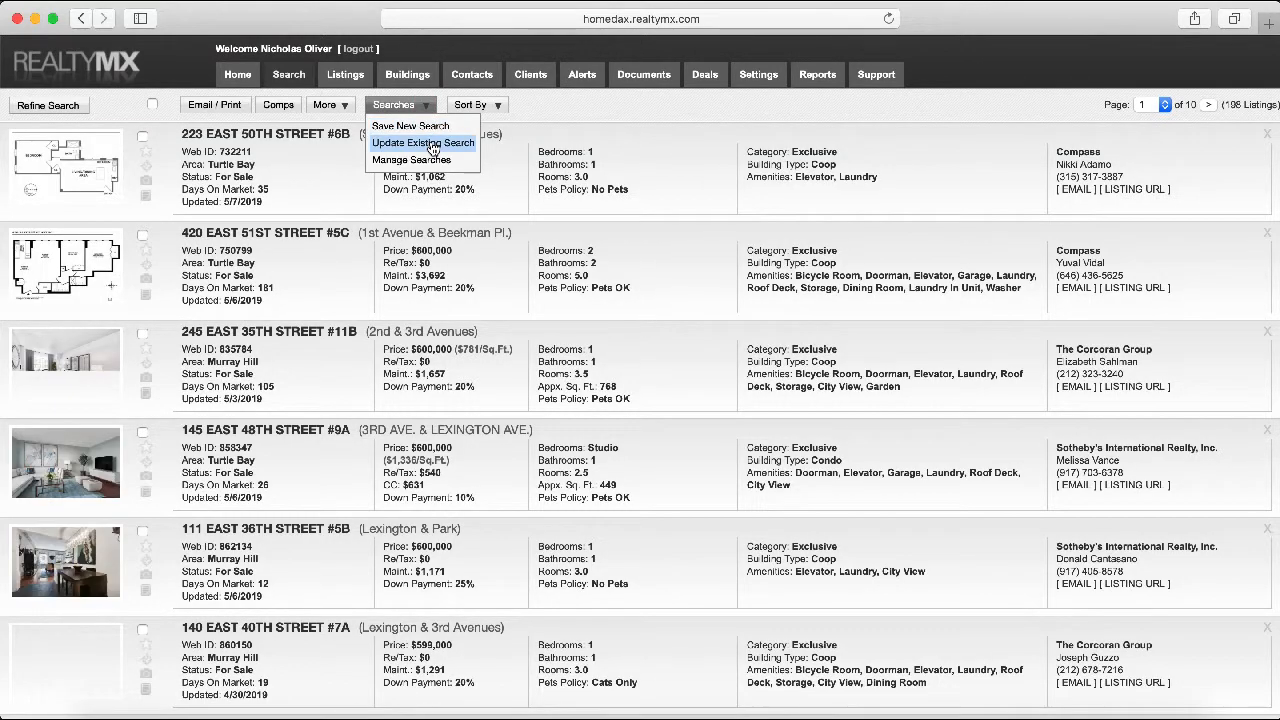